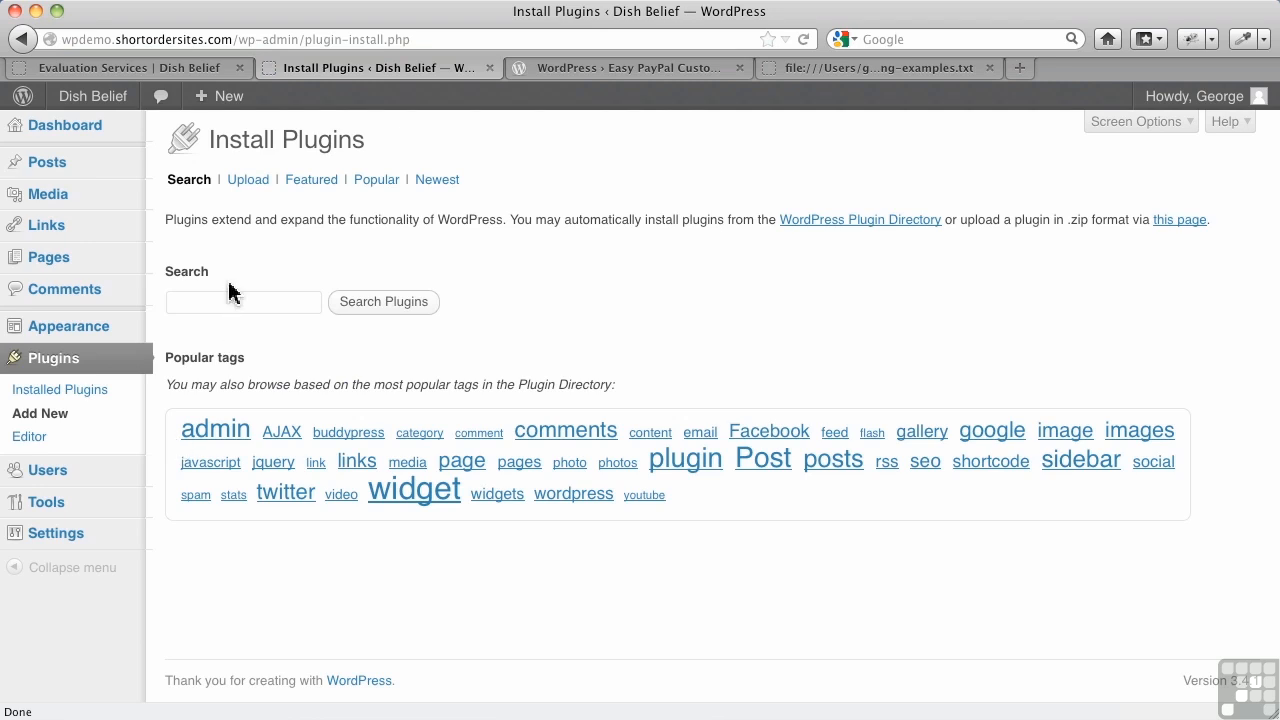
# Search the plugin directory for "easy paypal".
pyautogui.click(225, 300)
pyautogui.write('e')
pyautogui.click(217, 323)
pyautogui.click(366, 306)
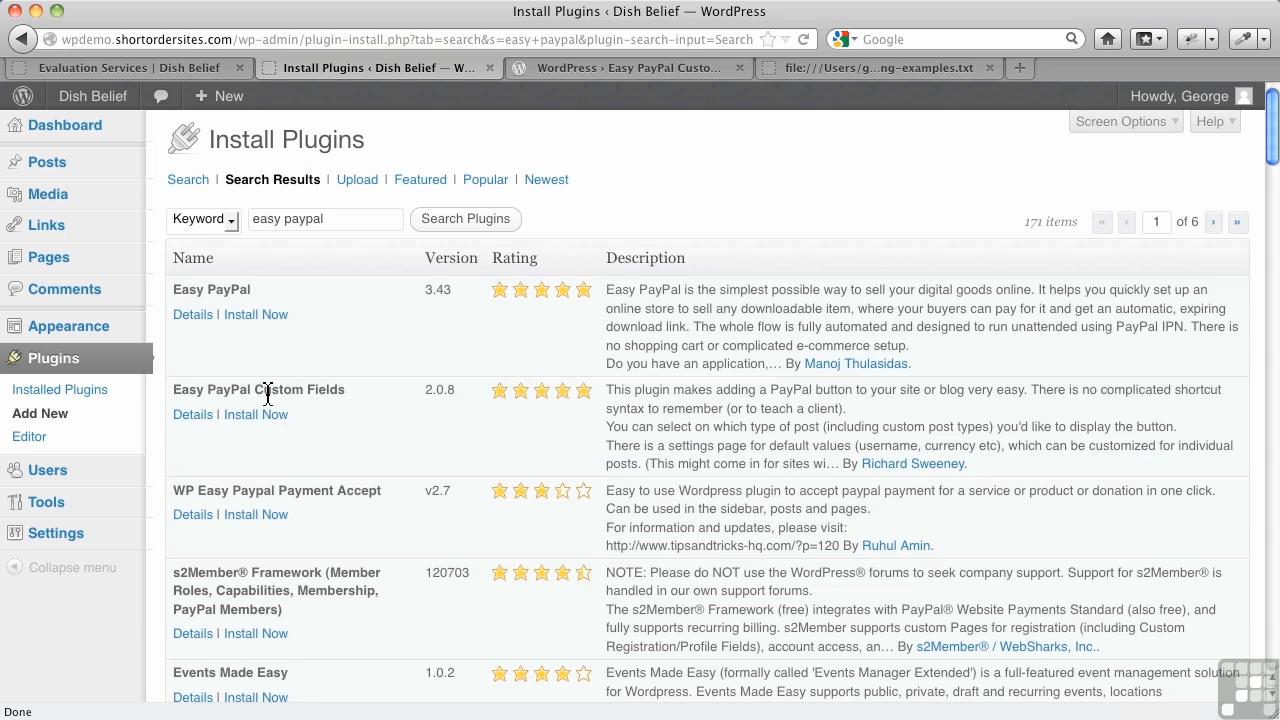
# Install the Easy PayPal Custom Fields plugin and activate it.
pyautogui.click(259, 414)
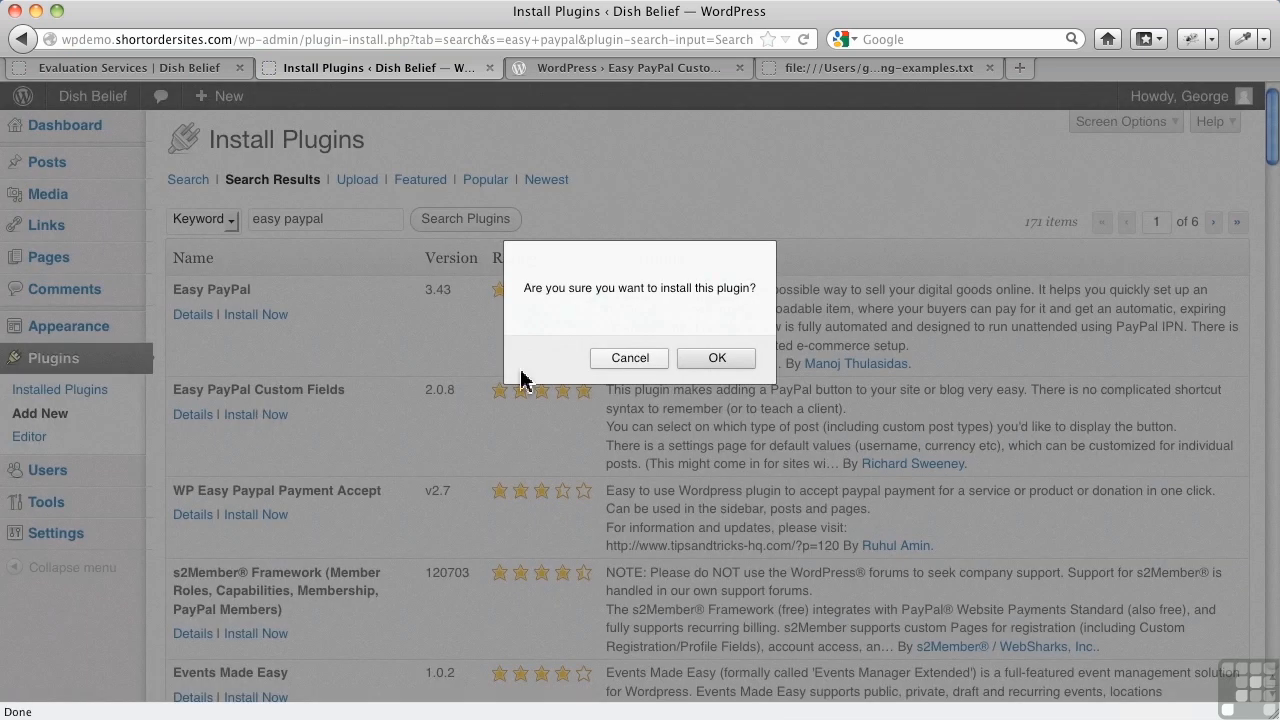
pyautogui.click(726, 359)
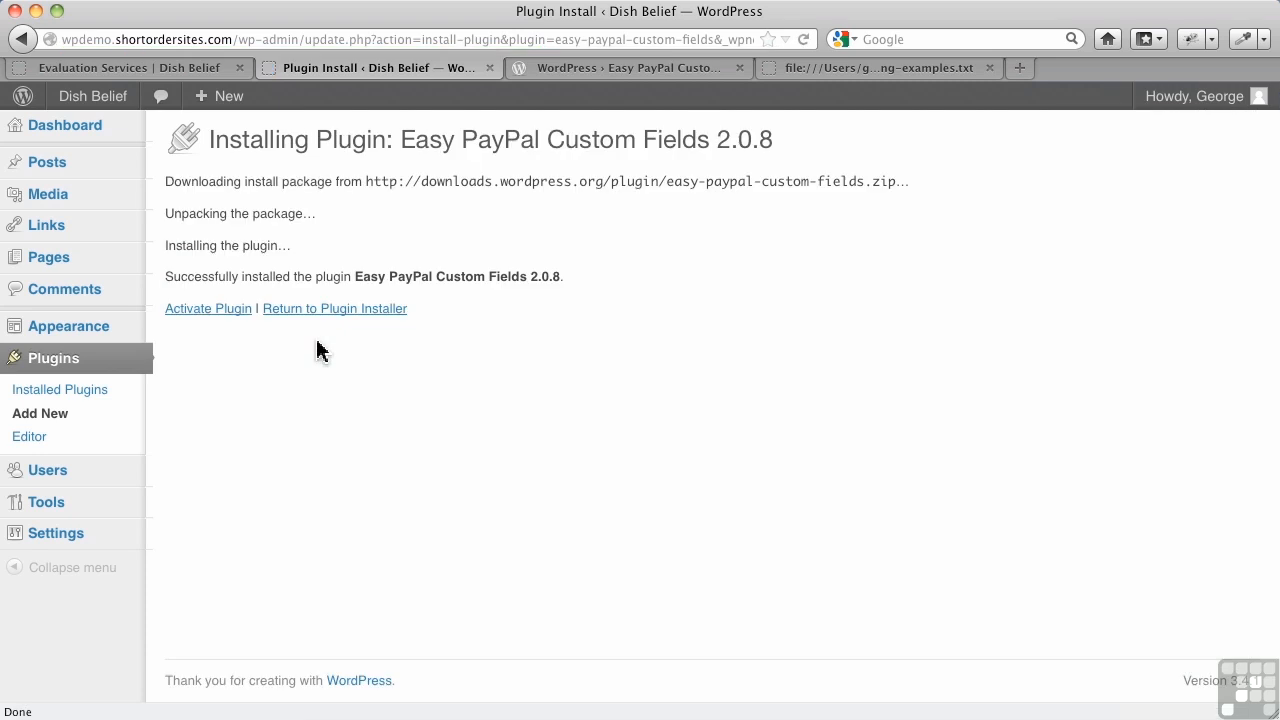
pyautogui.click(198, 312)
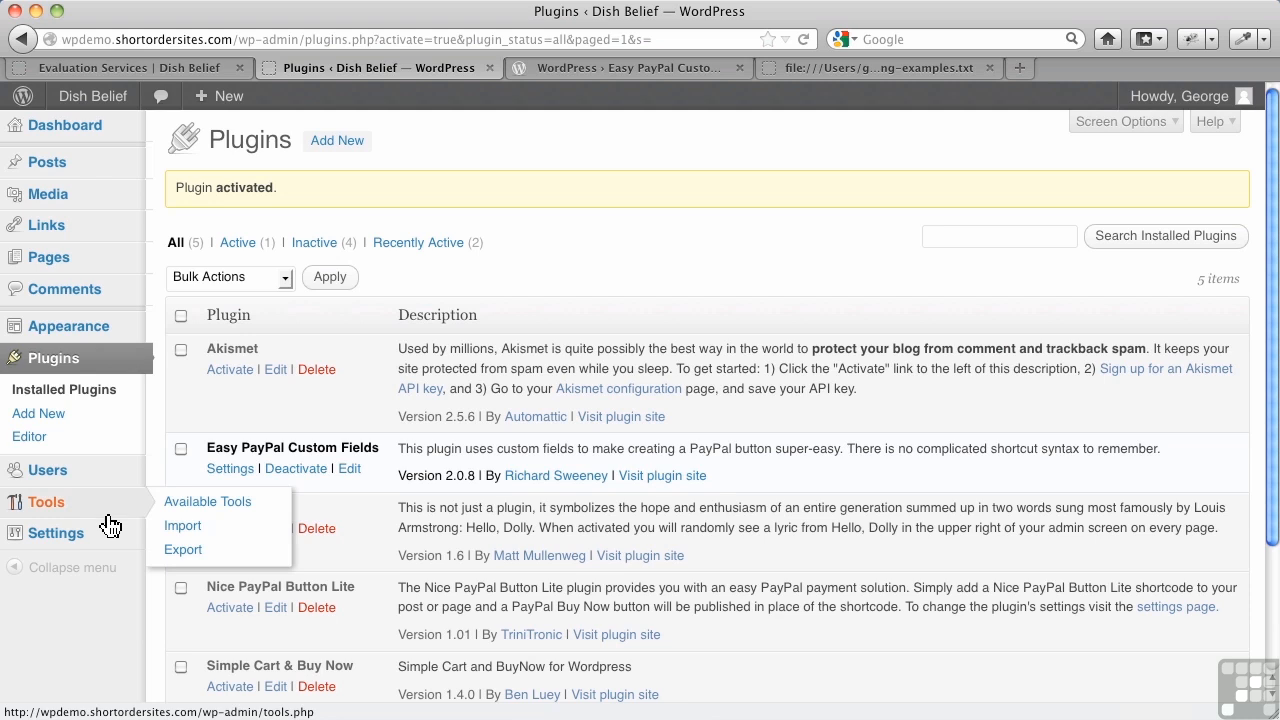
# Open the Easy PayPal Custom Fields settings and set the default currency to CAD (Canadian Dollar).
pyautogui.moveTo(115, 540)
pyautogui.click(218, 664)
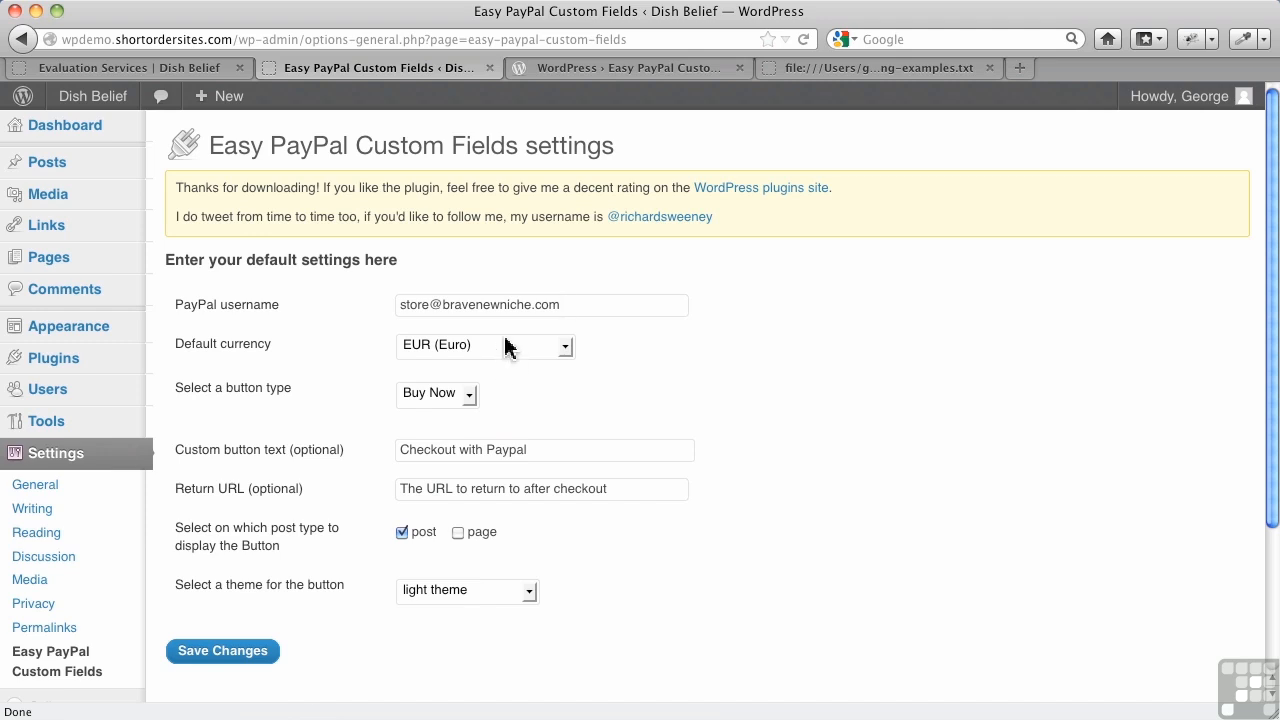
pyautogui.click(504, 348)
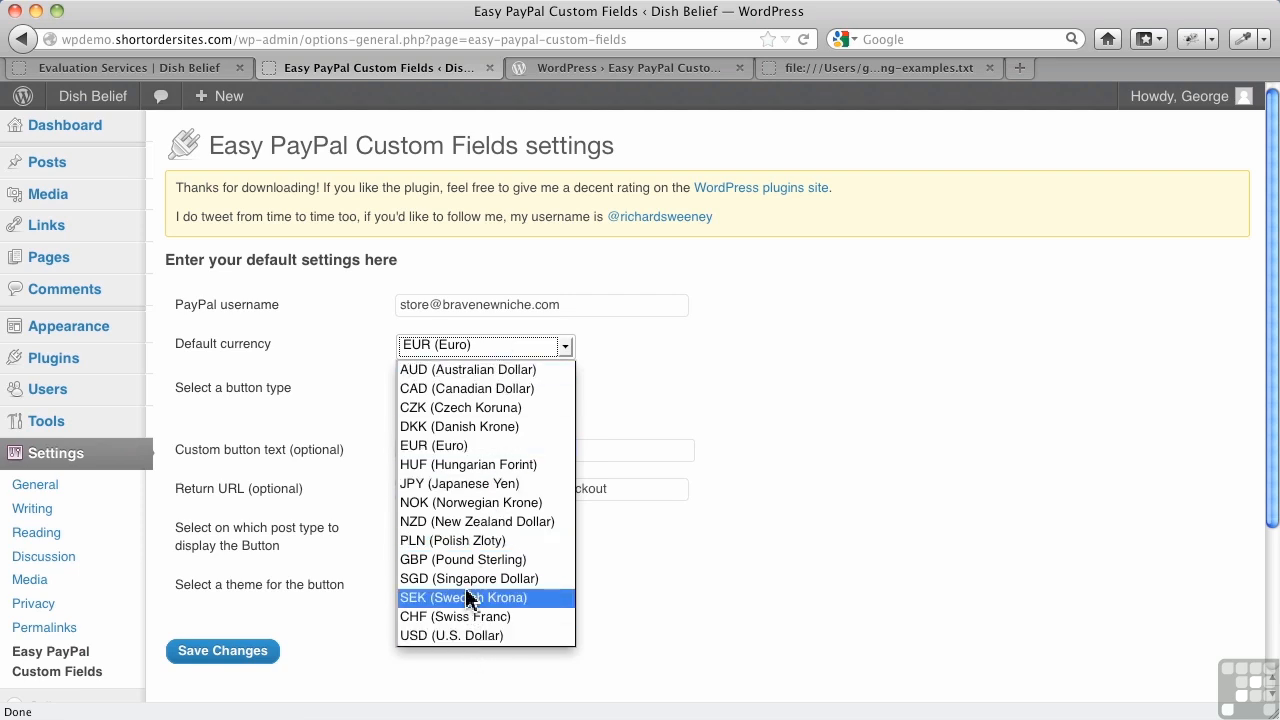
pyautogui.click(456, 389)
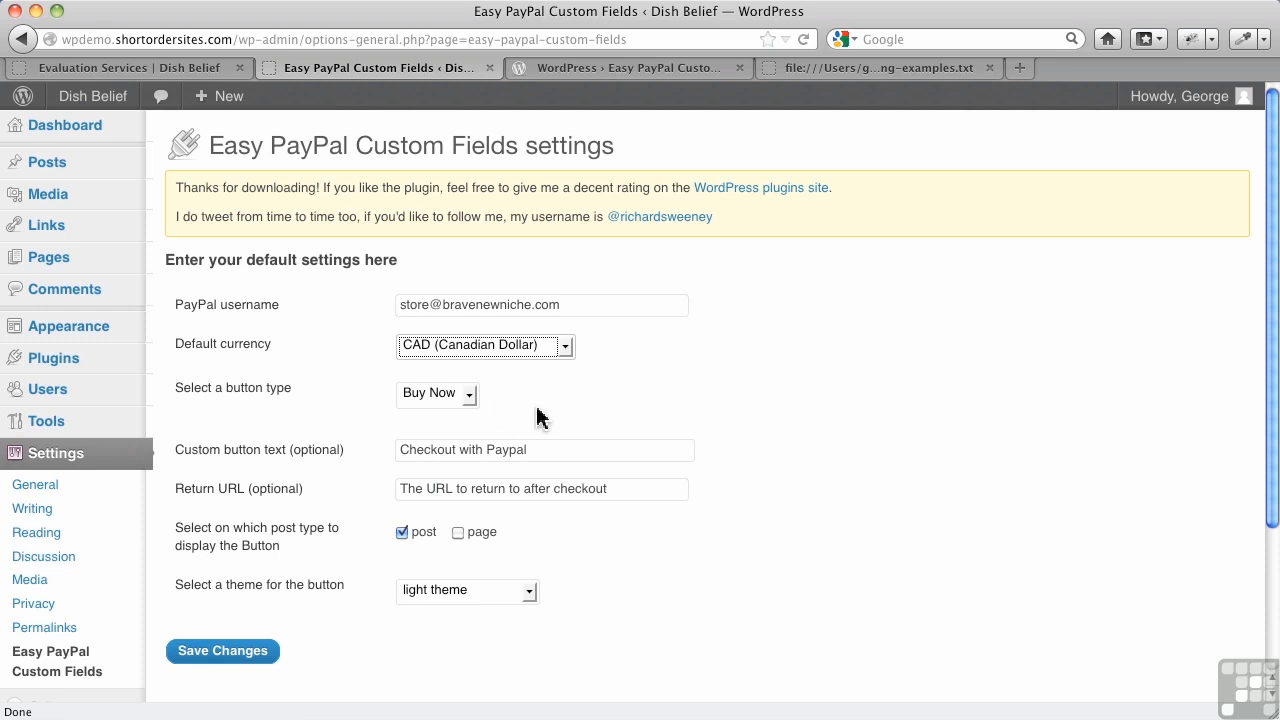
# Keep Buy Now as the button type and enable the button on pages in addition to posts.
pyautogui.click(470, 400)
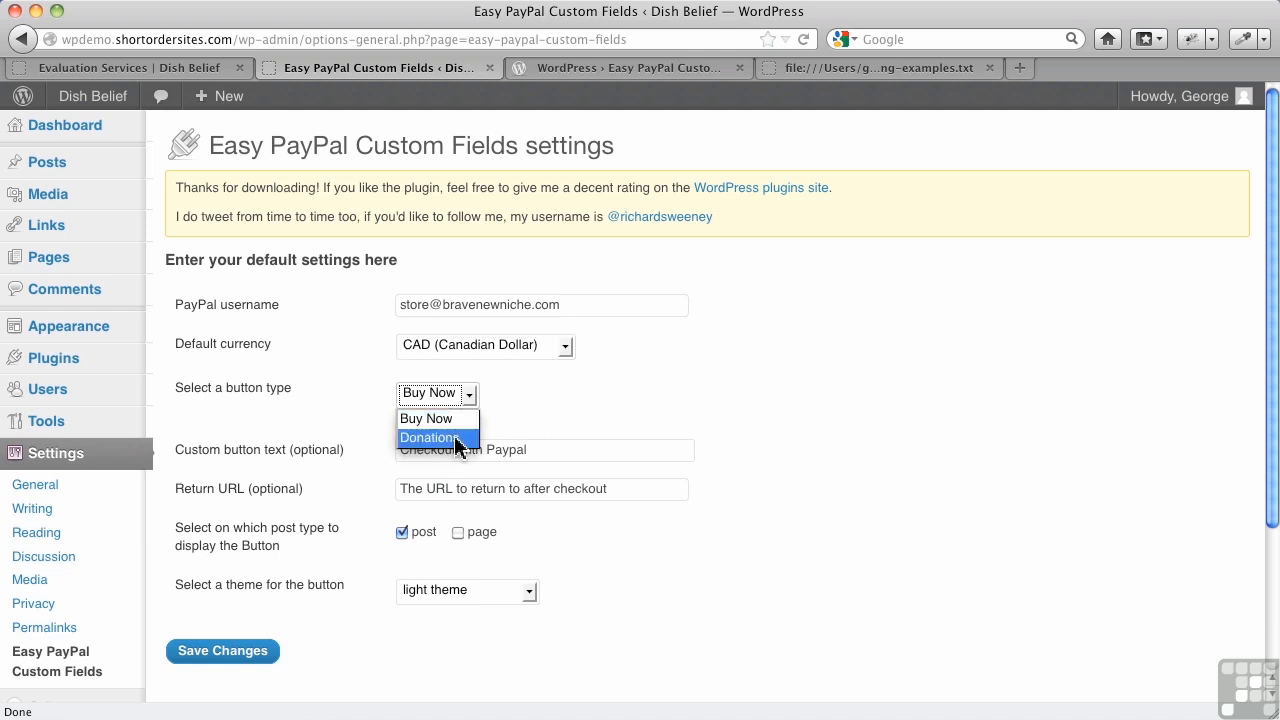
pyautogui.click(494, 410)
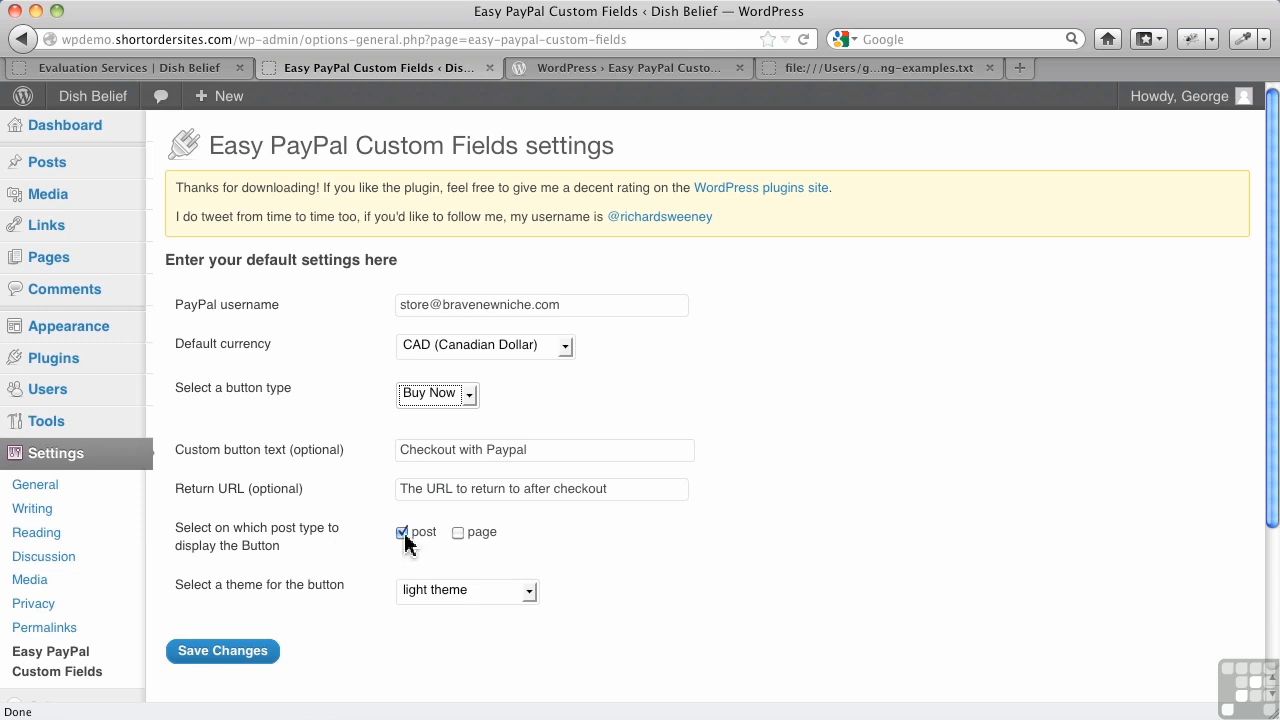
pyautogui.click(460, 538)
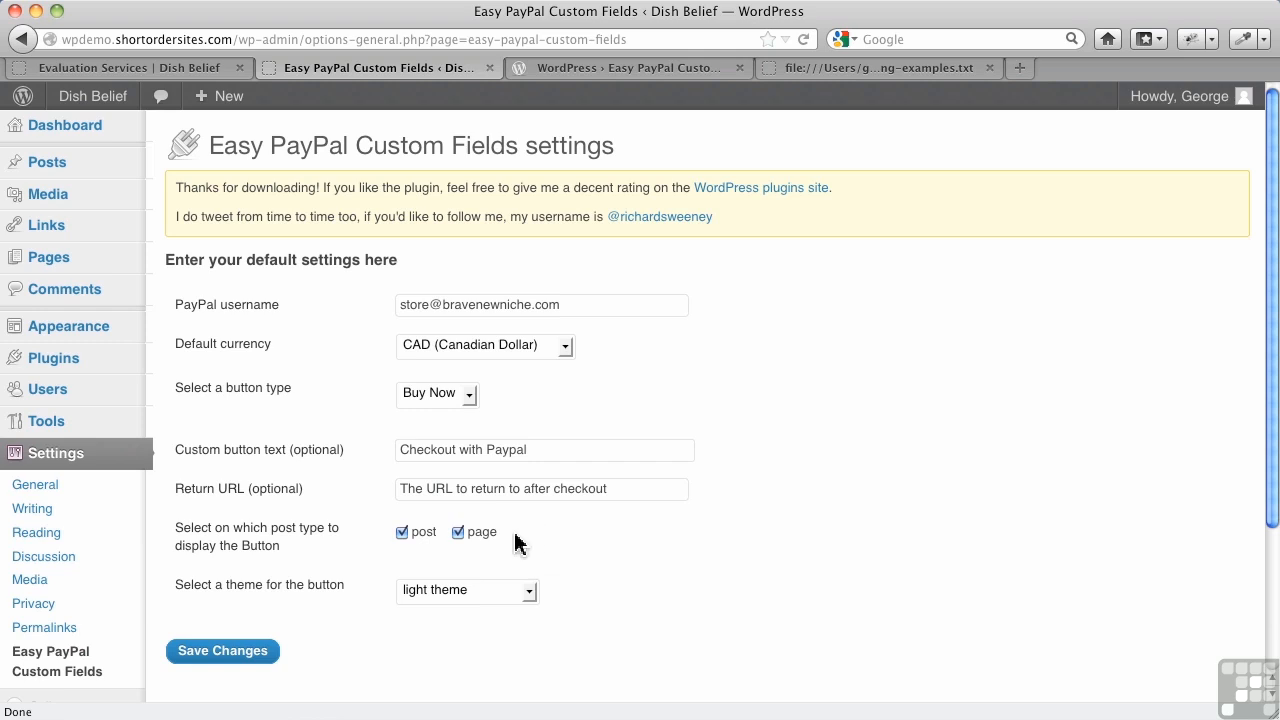
# Preview the PayPal button in the light, dark, blue and PayPal image: small themes.
pyautogui.click(474, 598)
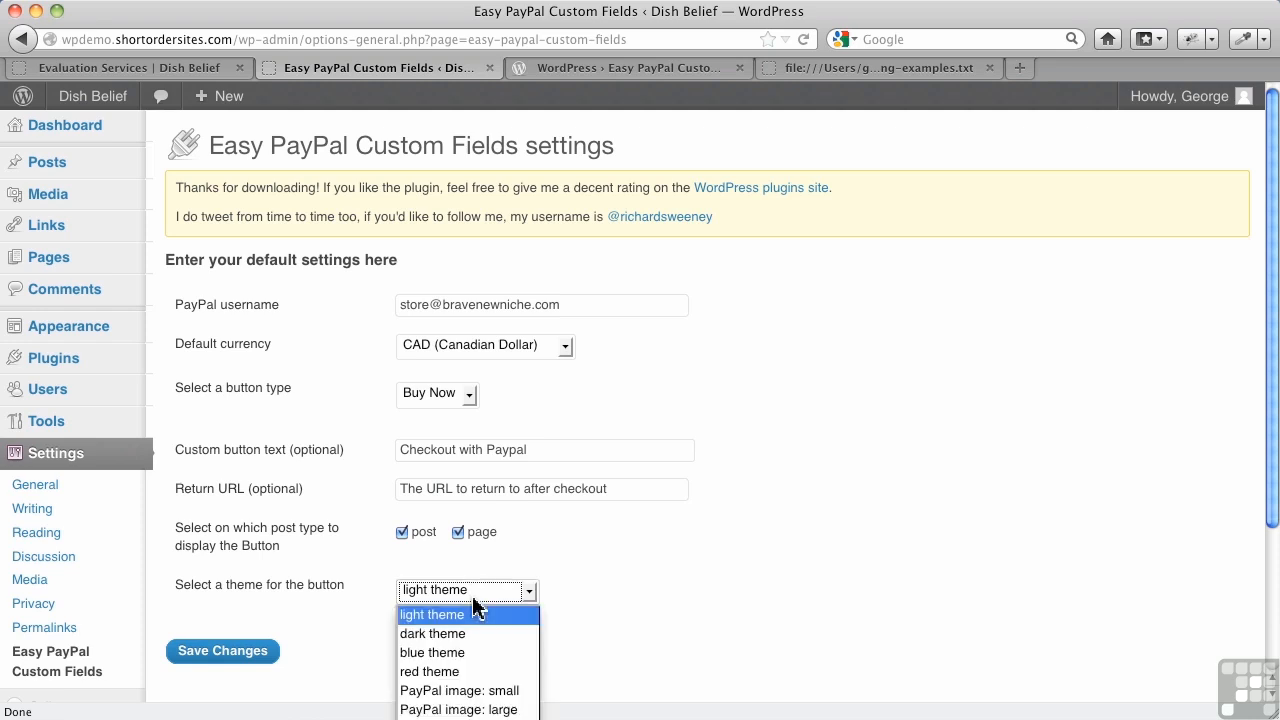
pyautogui.click(605, 620)
pyautogui.scroll(-4, 605, 618)
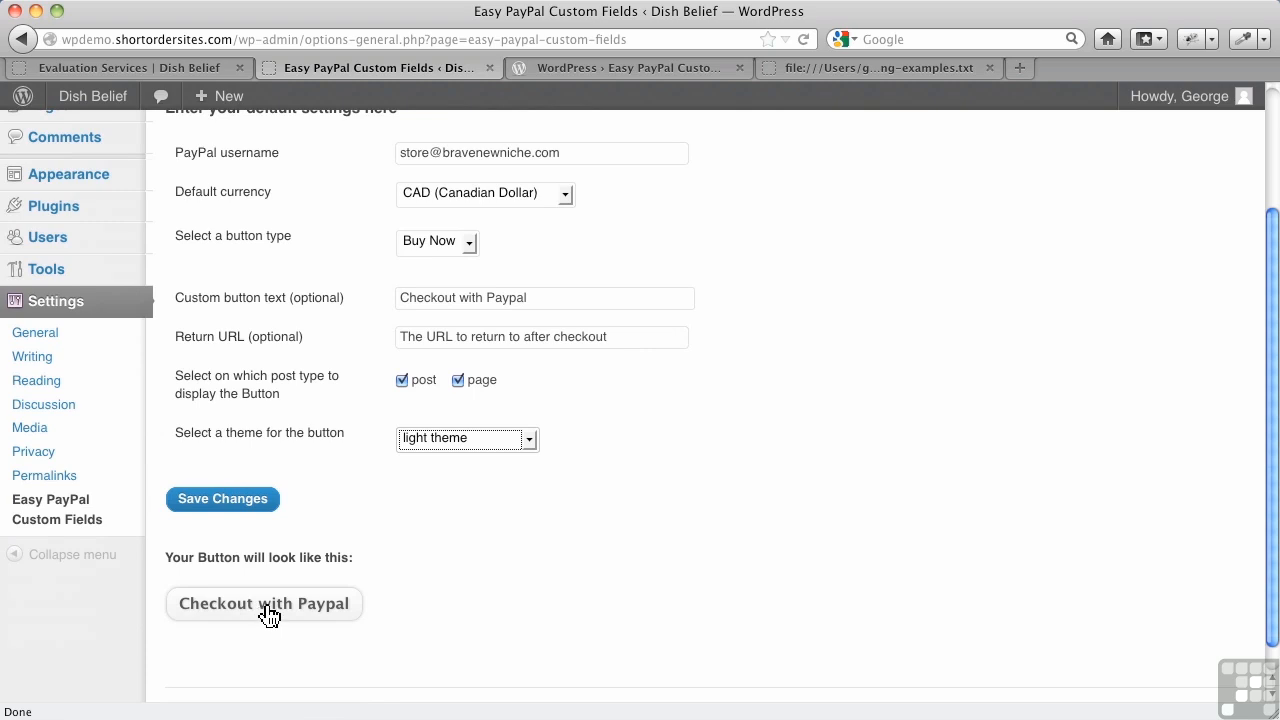
pyautogui.click(503, 447)
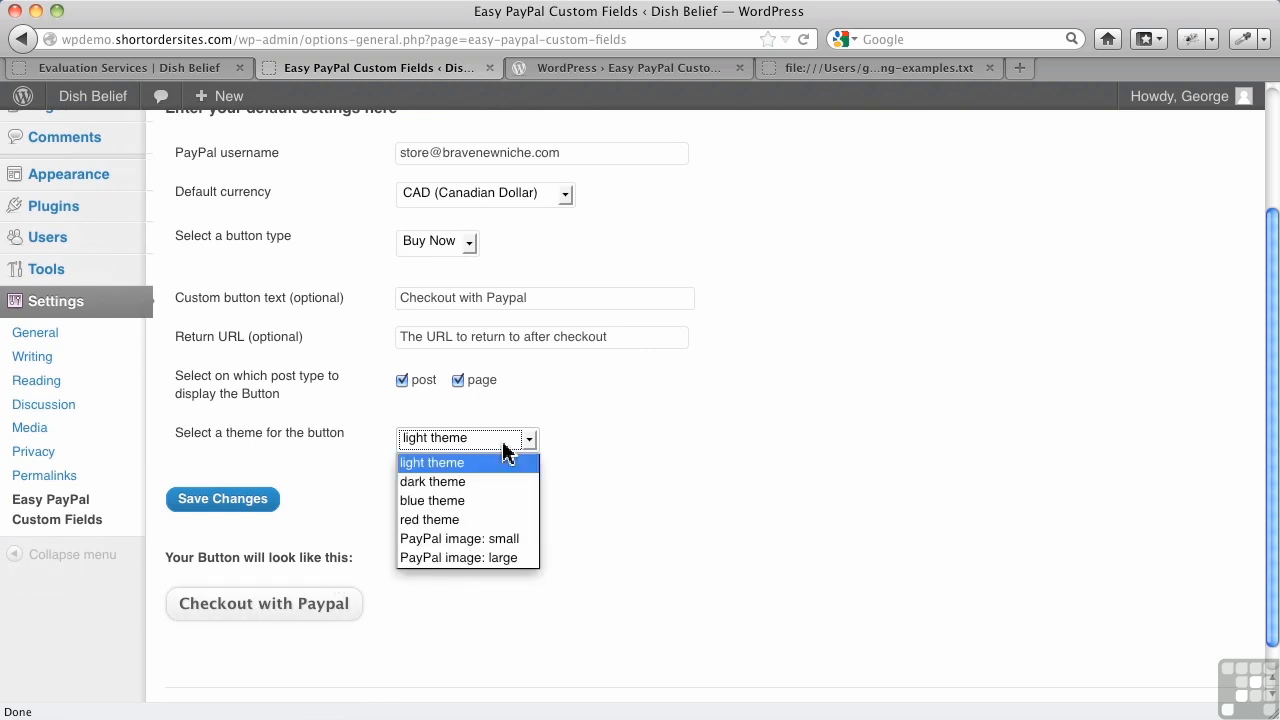
pyautogui.click(476, 483)
pyautogui.click(476, 447)
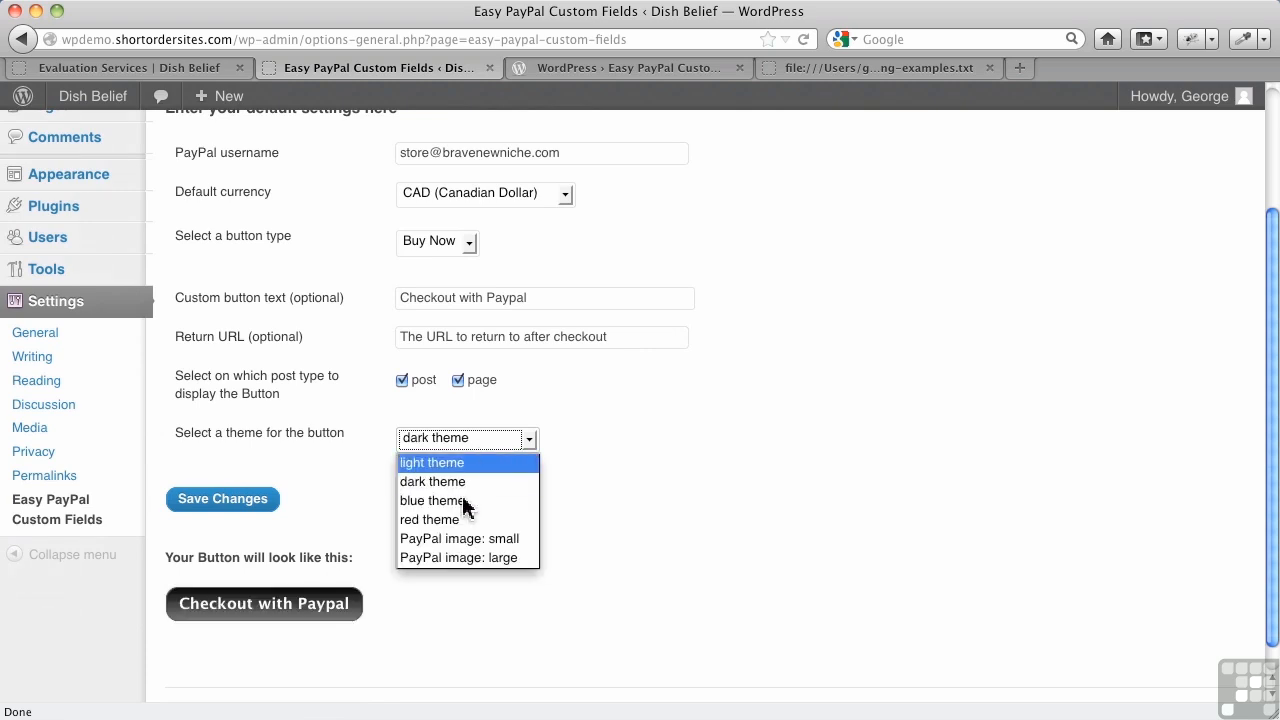
pyautogui.click(466, 497)
pyautogui.click(478, 448)
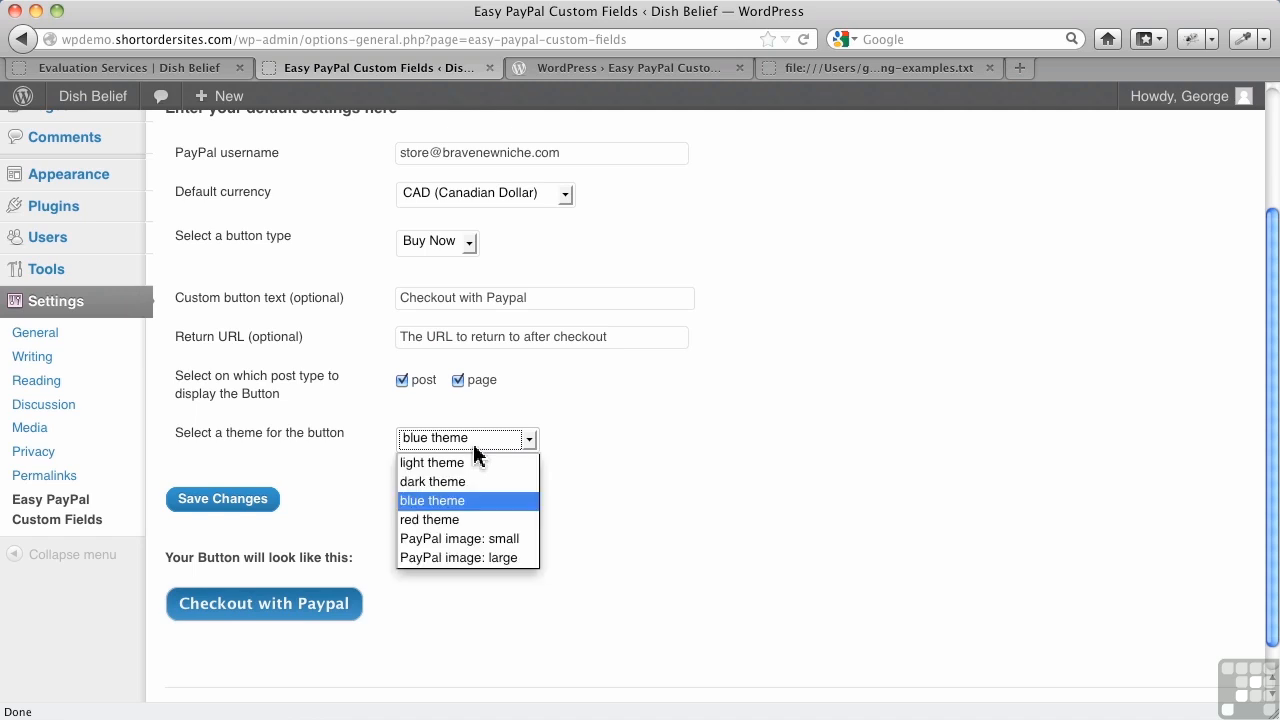
pyautogui.click(463, 538)
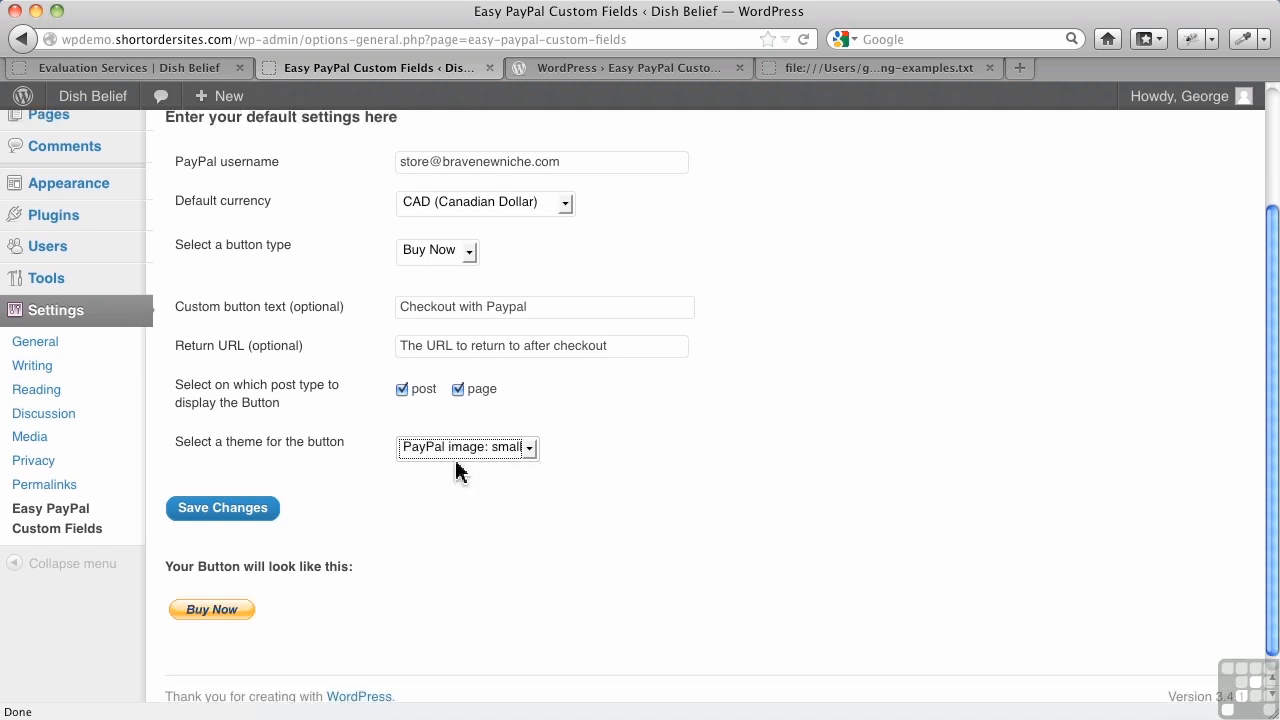
# Set the button theme to PayPal image: large and save the plugin settings.
pyautogui.click(460, 452)
pyautogui.click(463, 567)
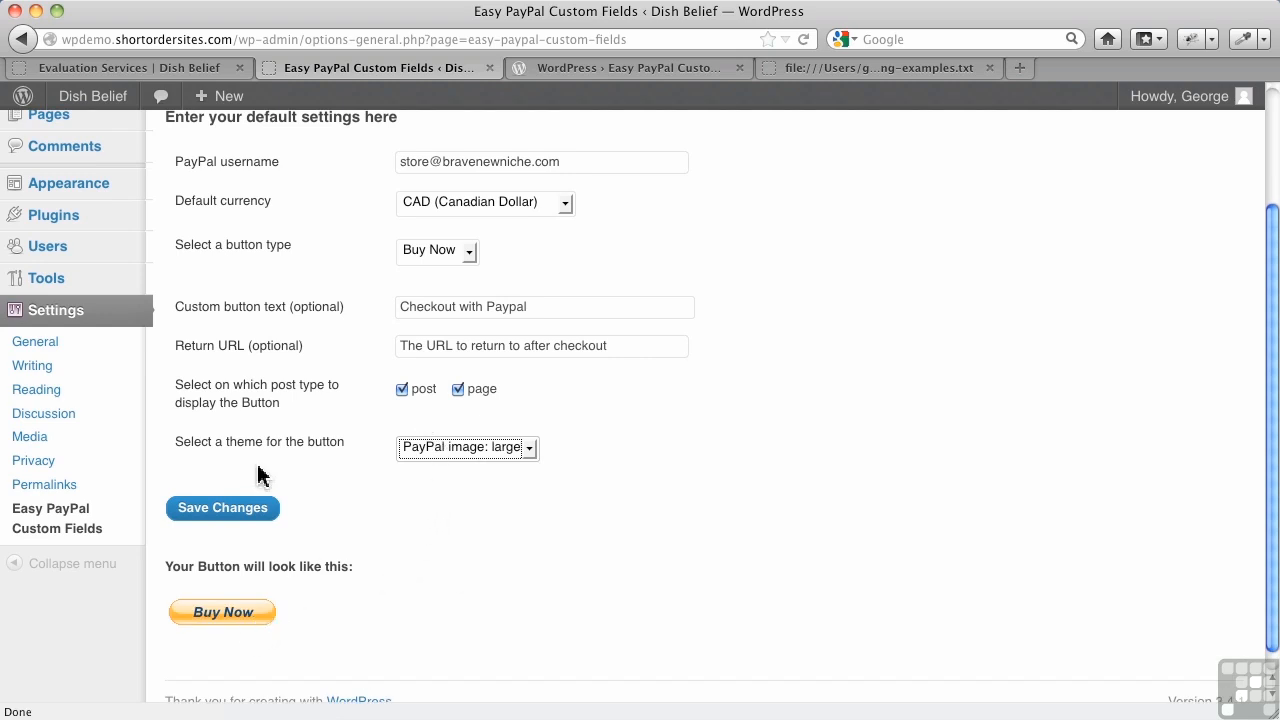
pyautogui.click(226, 520)
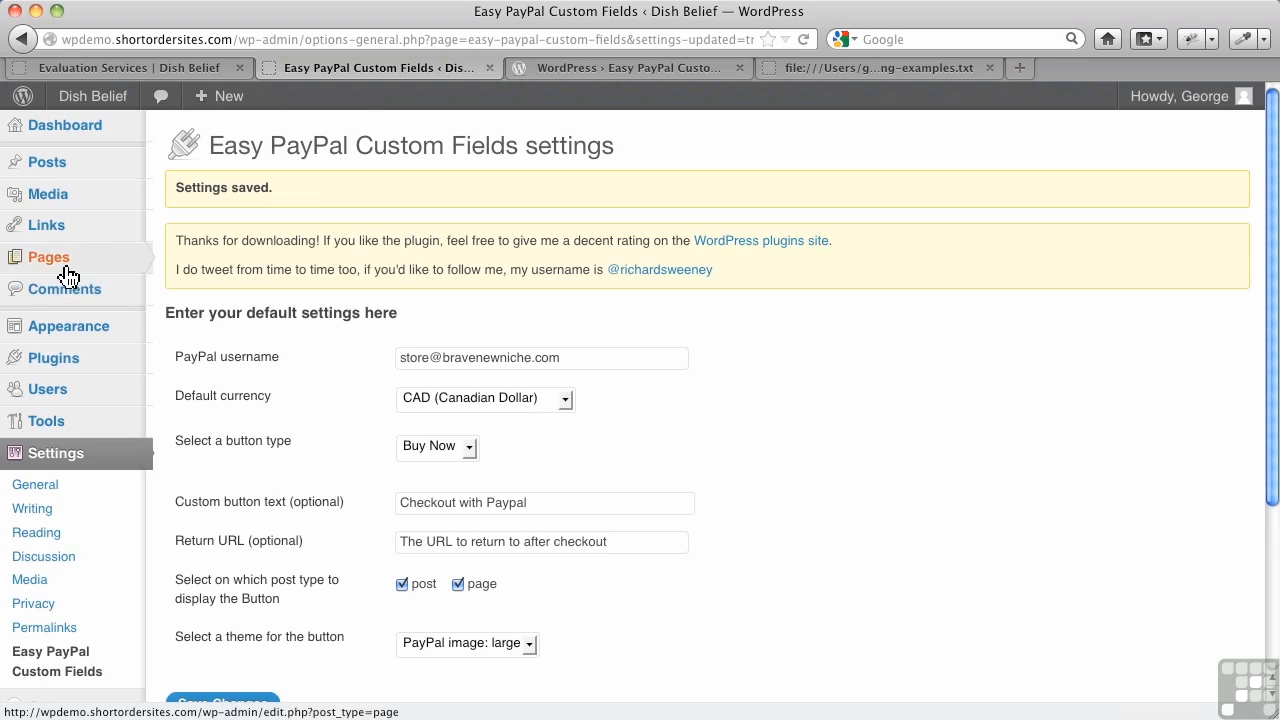
# Open the Evaluation Services page for editing from the list of all pages.
pyautogui.moveTo(48, 260)
pyautogui.click(171, 258)
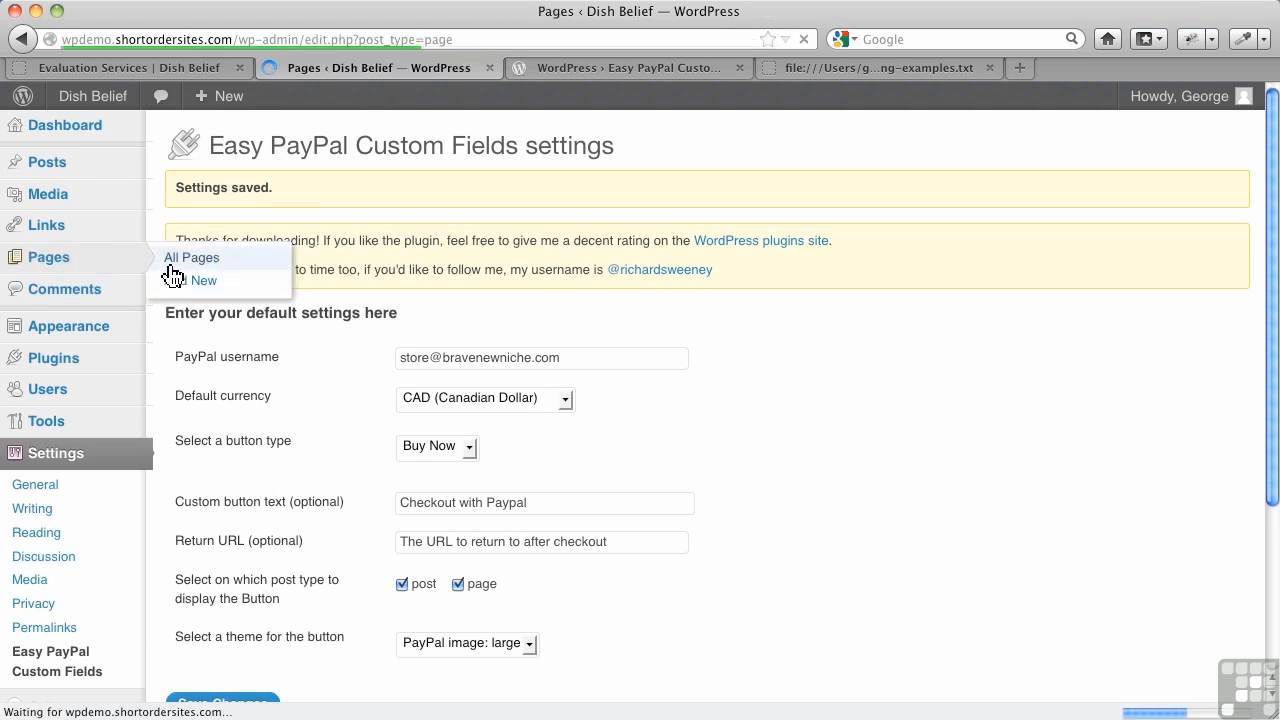
pyautogui.click(284, 348)
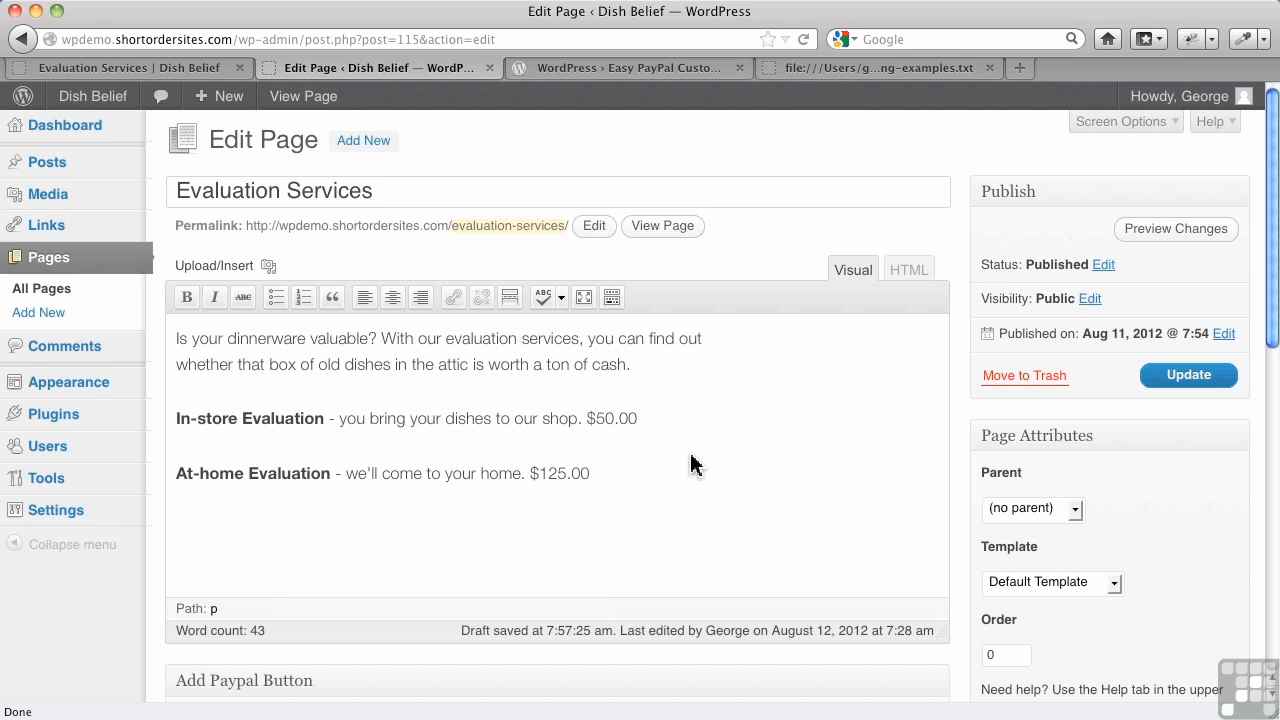
# Examine the Add Paypal Button options and shortcode instructions below the page content.
pyautogui.scroll(-2, 691, 466)
pyautogui.scroll(-3, 640, 589)
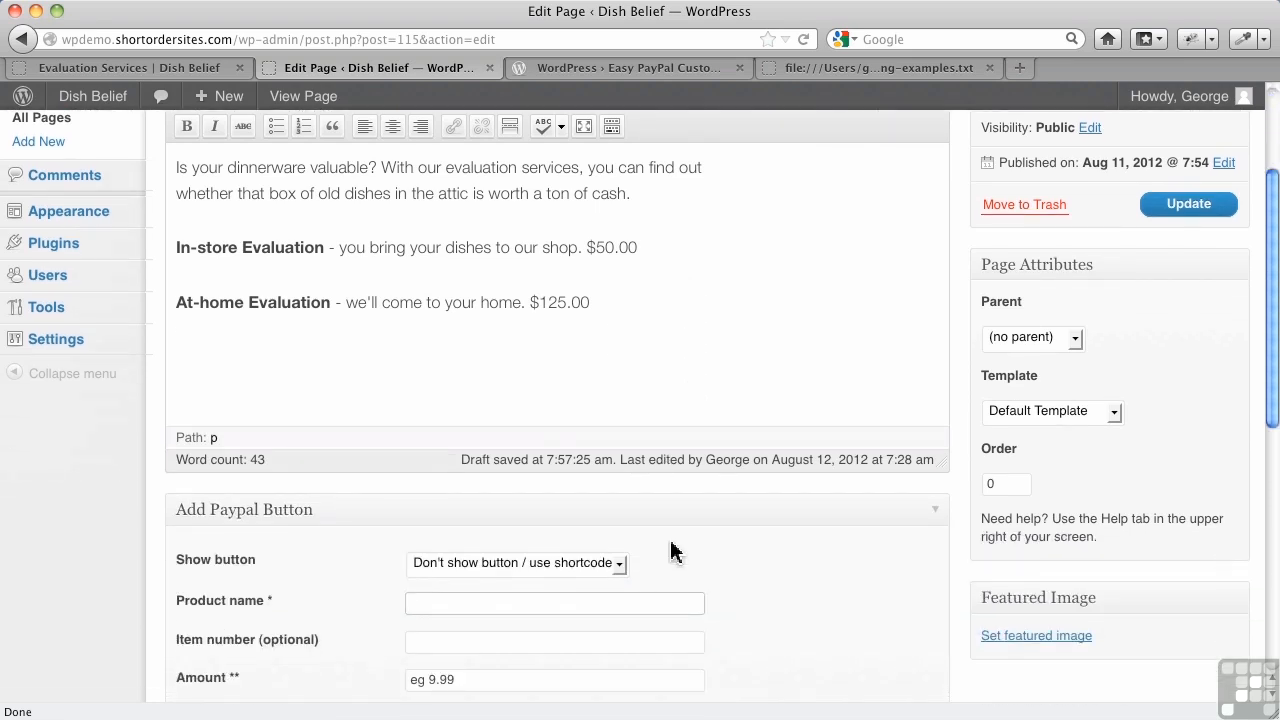
pyautogui.scroll(-6, 700, 530)
pyautogui.scroll(-2, 734, 458)
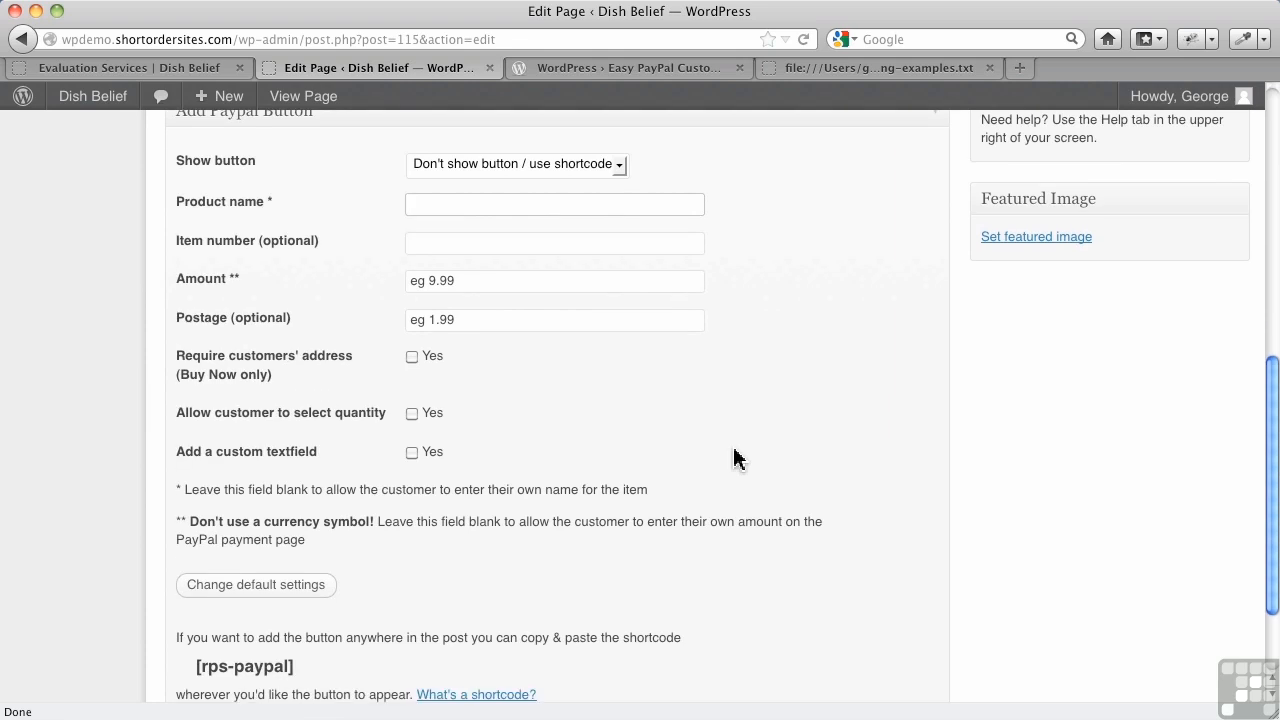
pyautogui.scroll(-1, 738, 455)
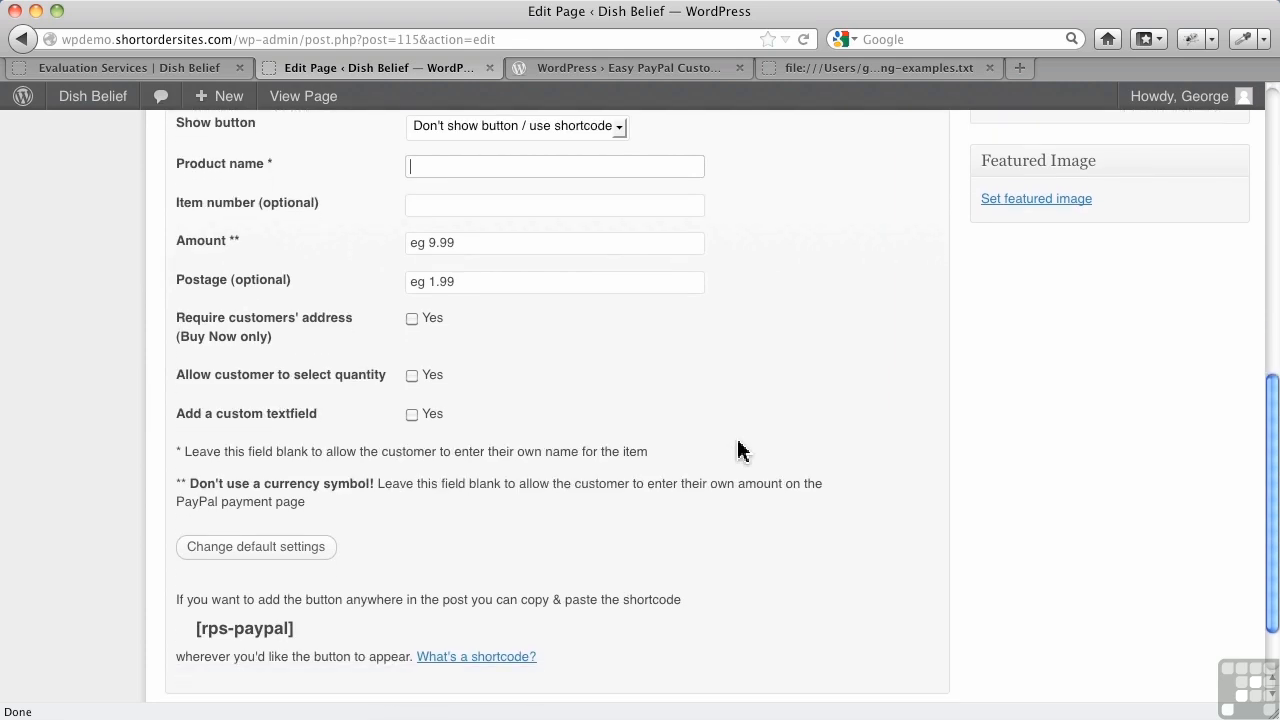
pyautogui.scroll(5, 738, 450)
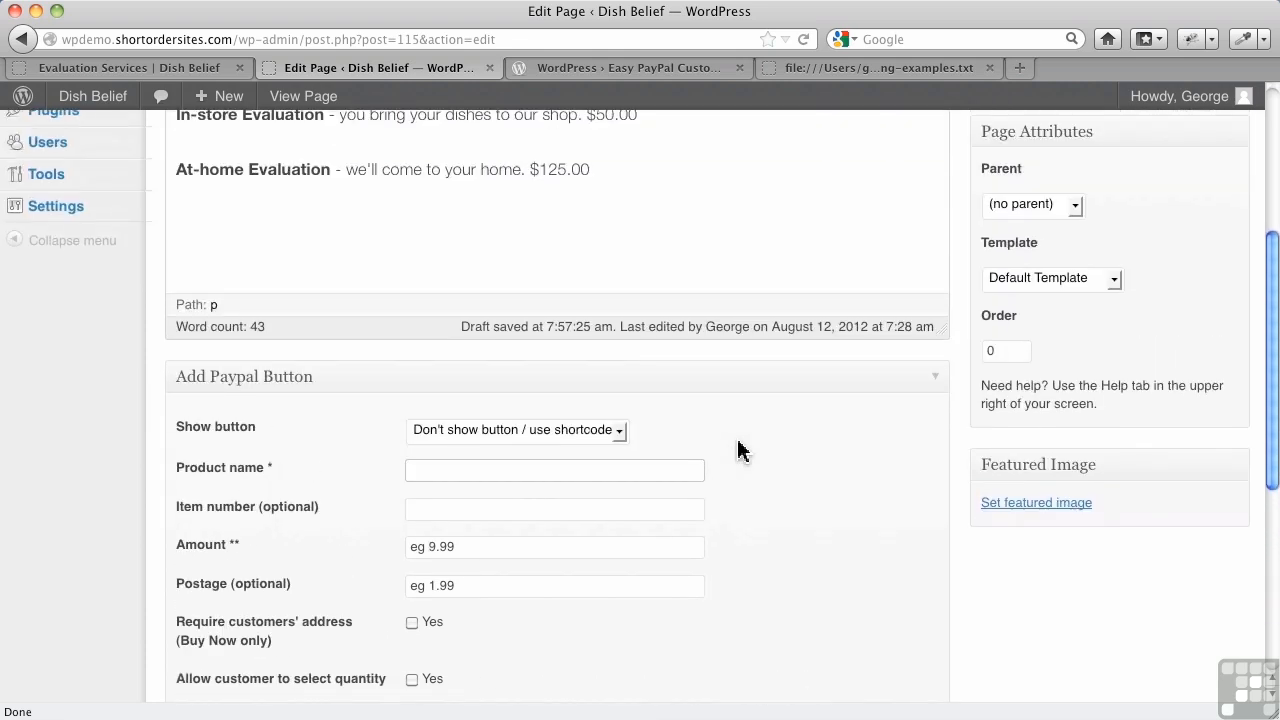
pyautogui.scroll(5, 738, 450)
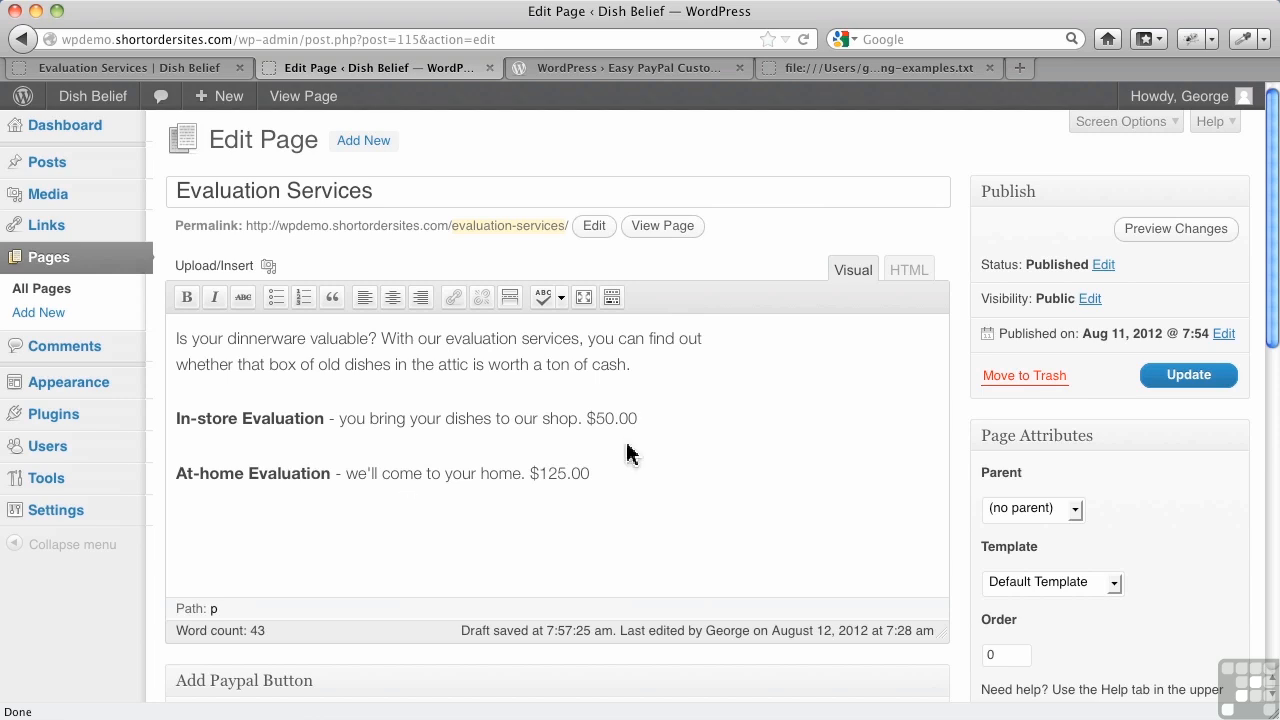
# Check the button display choices and keep Don't show button / use shortcode for this page.
pyautogui.scroll(-5, 627, 453)
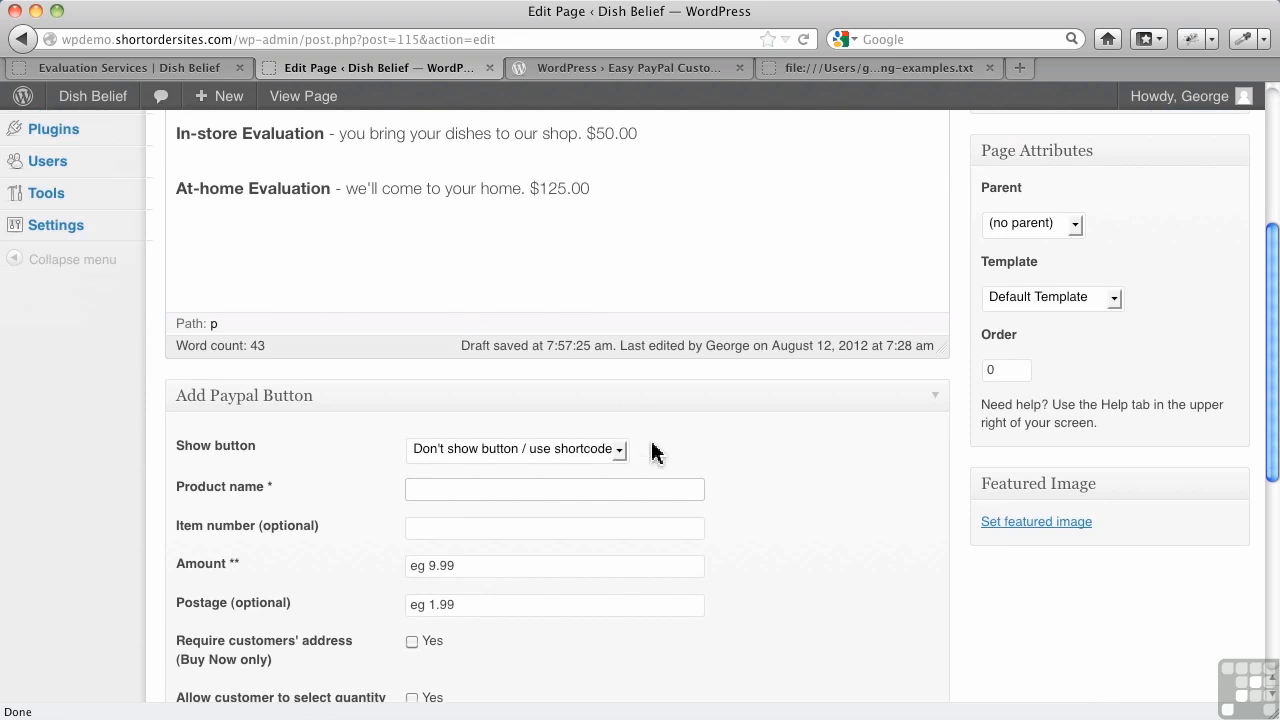
pyautogui.click(573, 450)
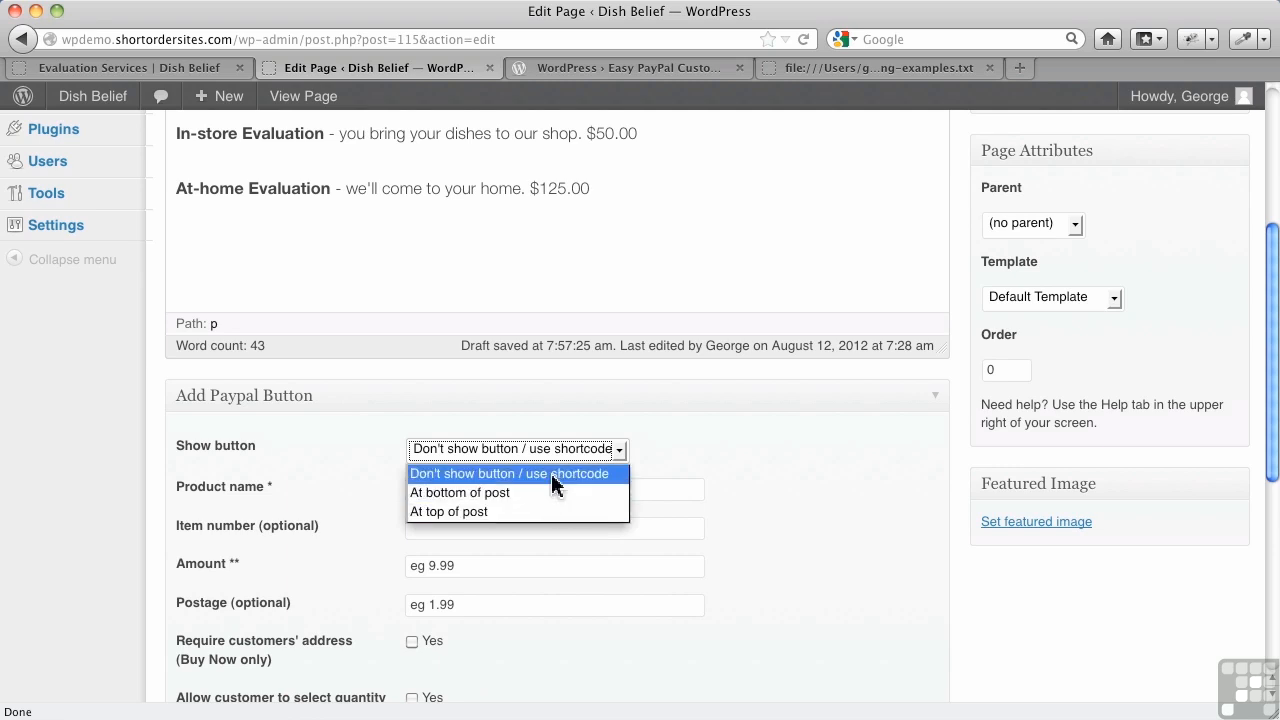
pyautogui.click(552, 474)
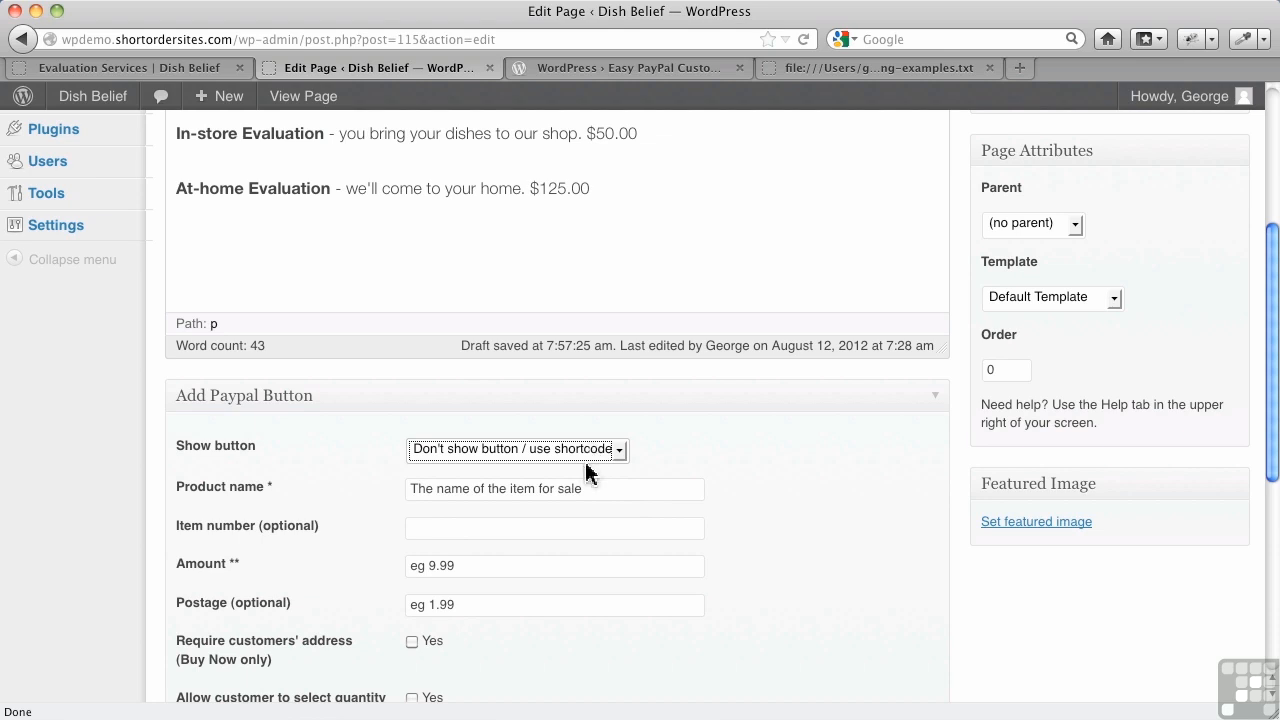
# Enter In-store Evaluation as the PayPal button's product name and 50.00 as its amount.
pyautogui.click(578, 490)
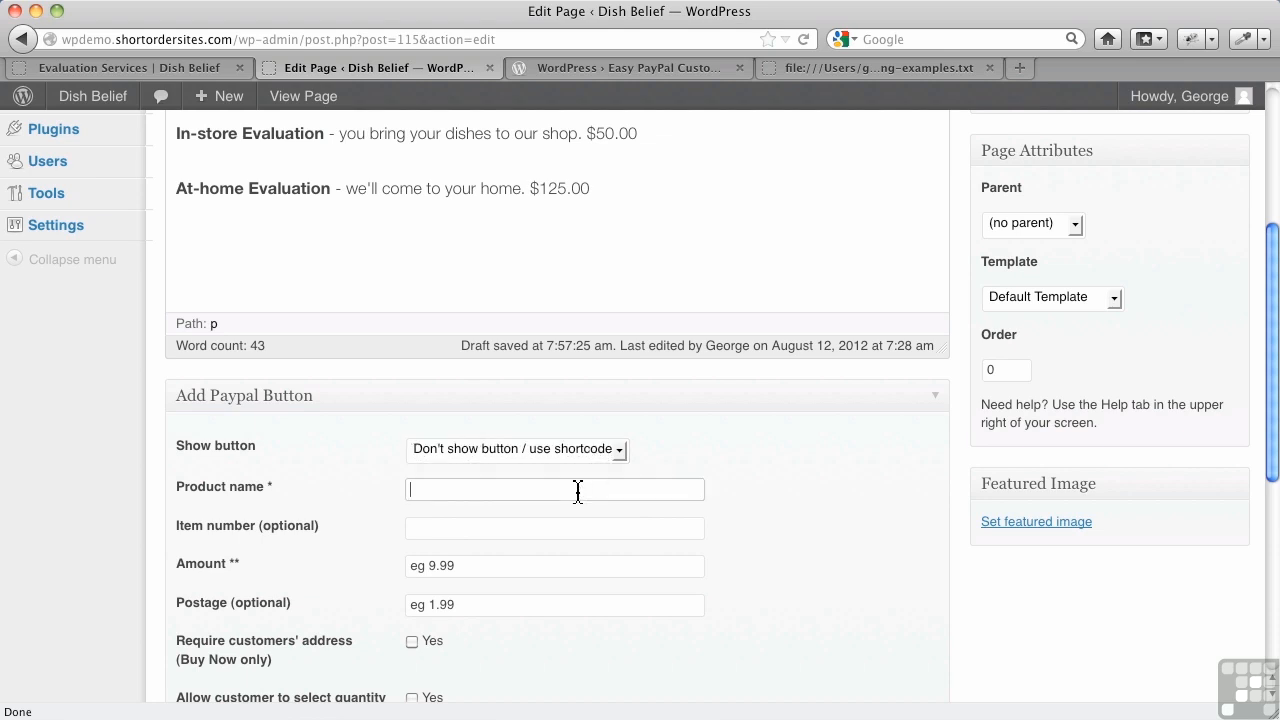
pyautogui.write('In')
pyautogui.press('Down')
pyautogui.press('Tab')
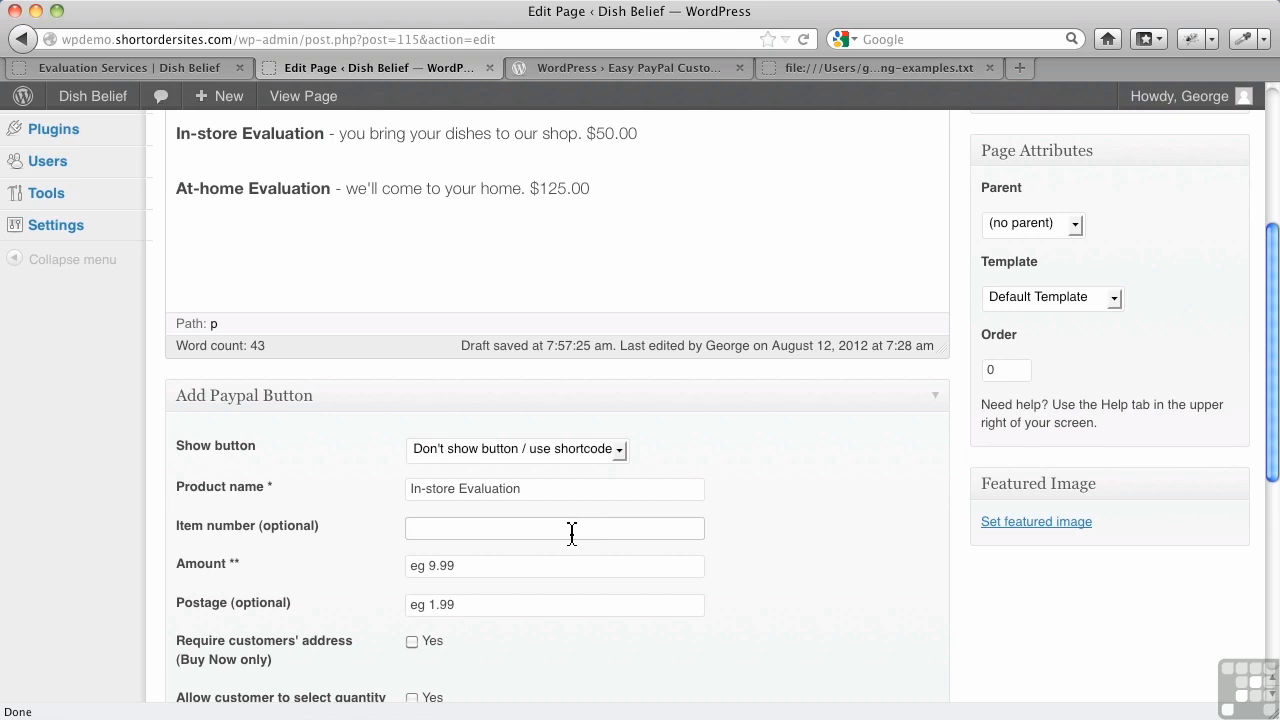
pyautogui.click(495, 573)
pyautogui.write('50')
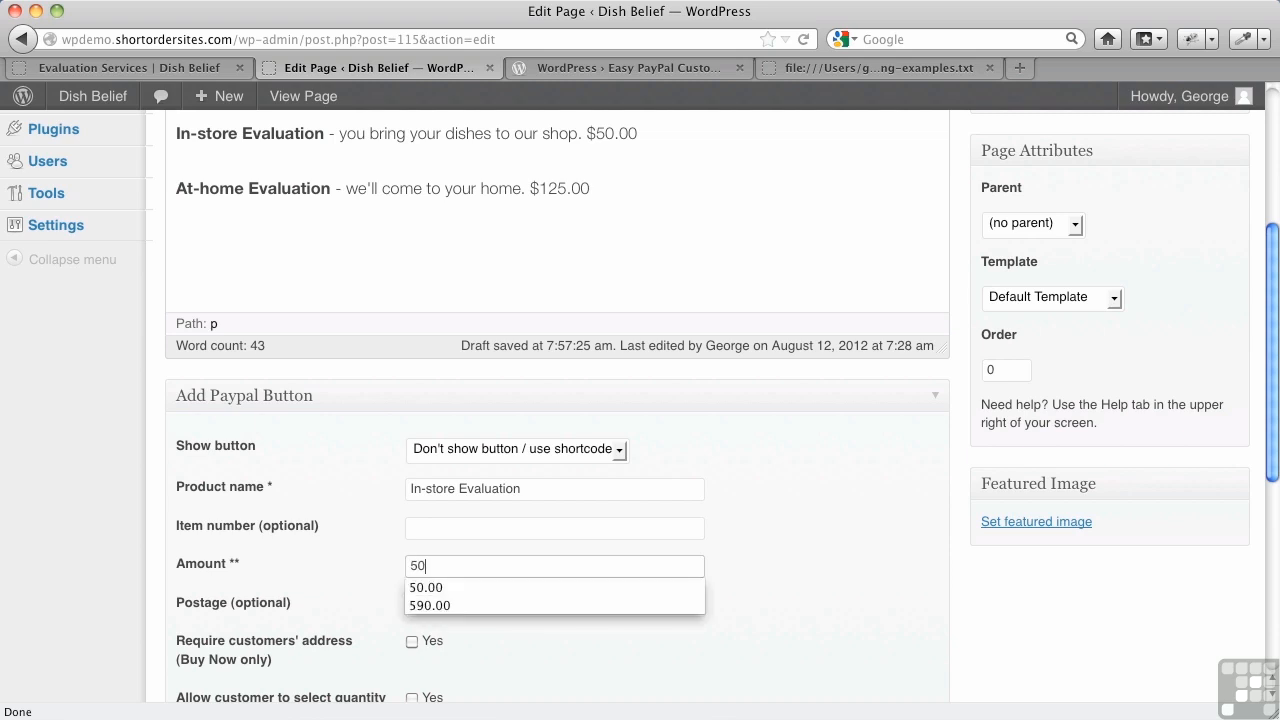
pyautogui.write('.00')
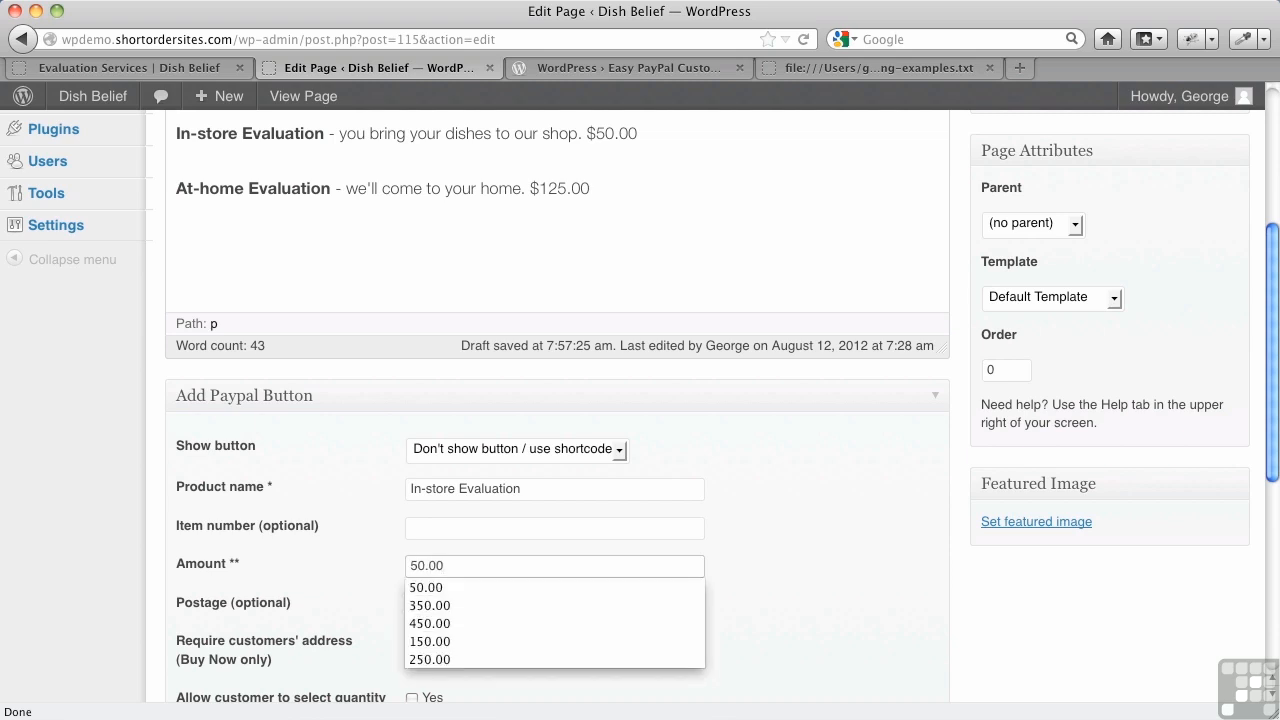
pyautogui.click(745, 540)
# Leave the postage blank and require the customers' address for the In-store Evaluation button.
pyautogui.scroll(-3, 745, 540)
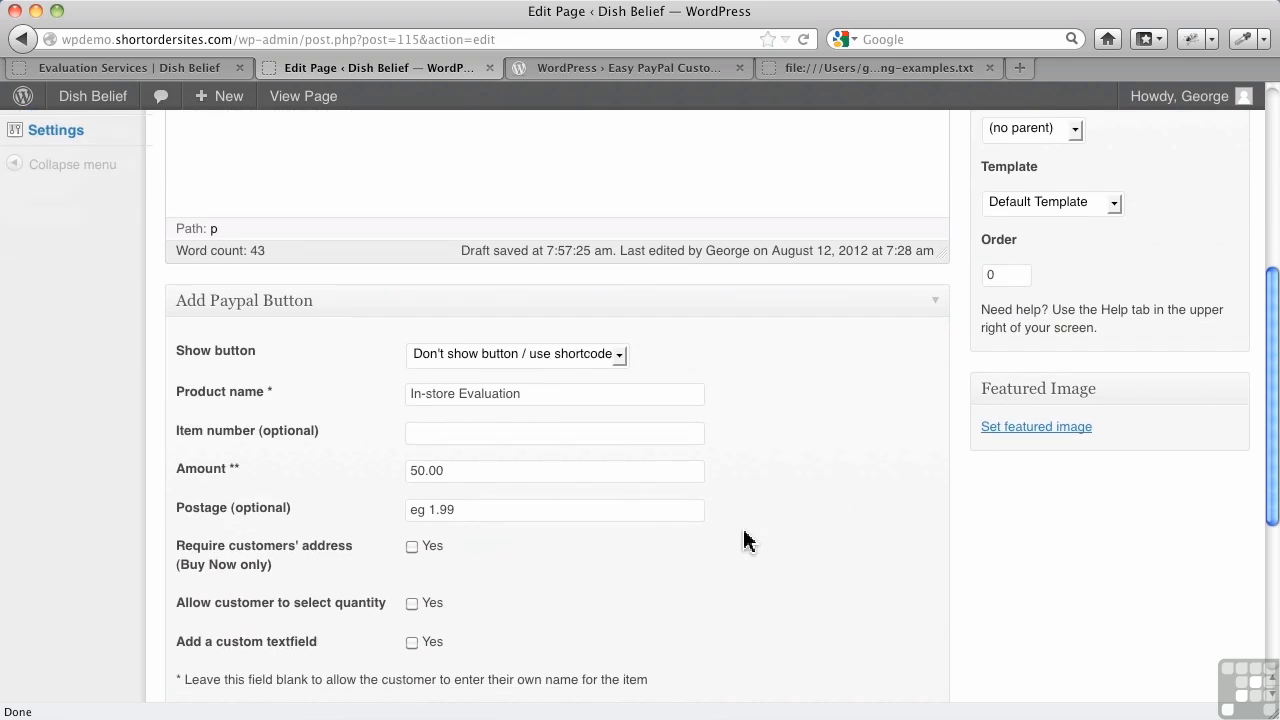
pyautogui.scroll(-2, 745, 540)
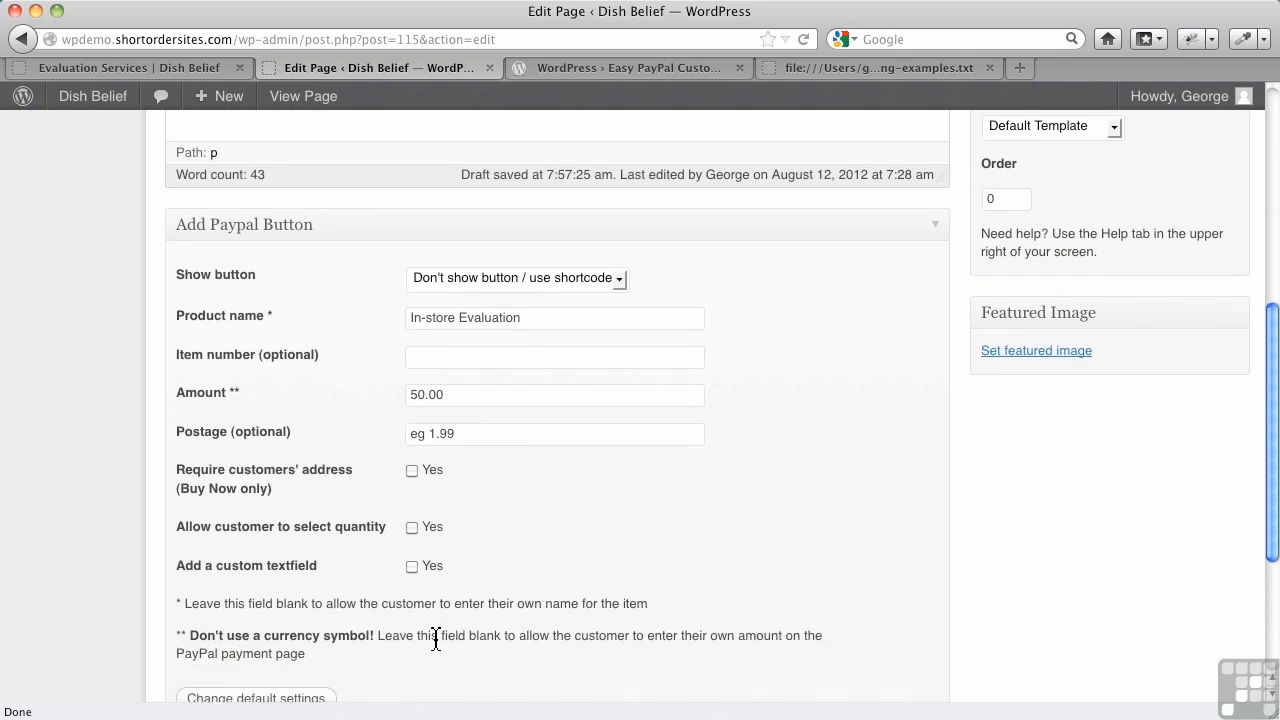
pyautogui.click(467, 436)
pyautogui.click(413, 478)
pyautogui.scroll(-1, 420, 535)
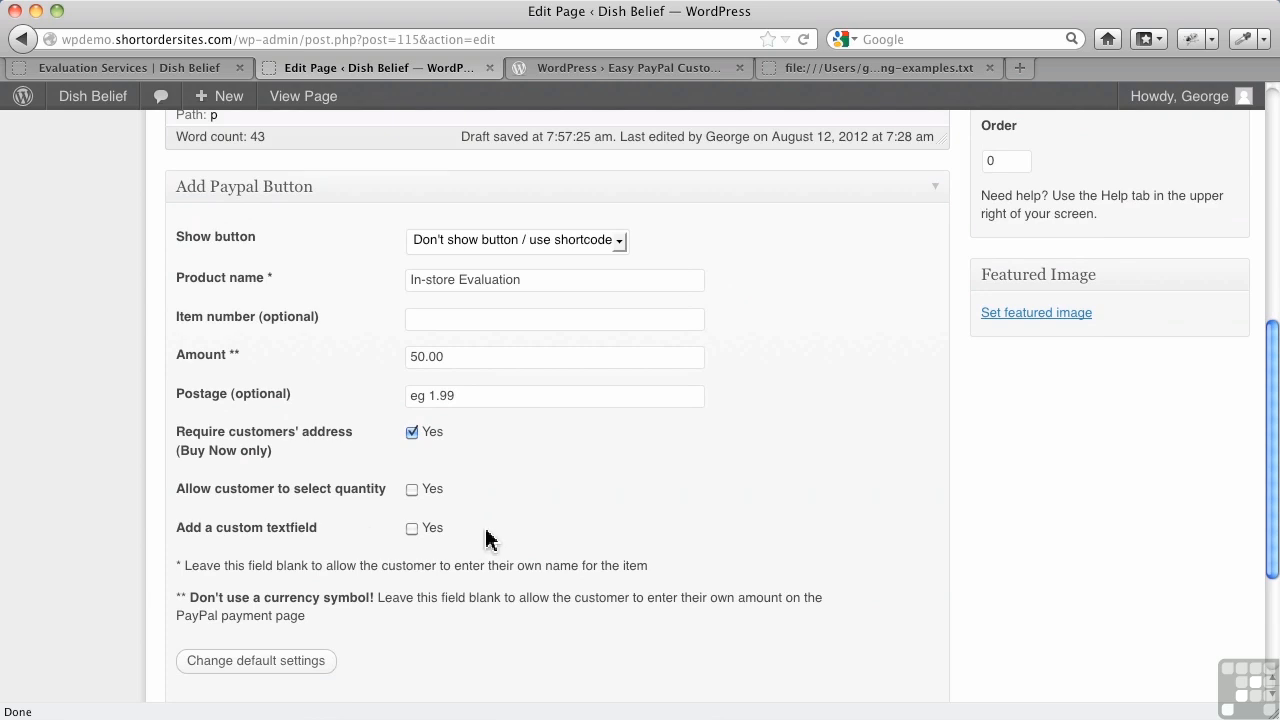
# Reveal the PayPal button's default settings and check the button type choices, keeping Buy Now.
pyautogui.scroll(-2, 487, 537)
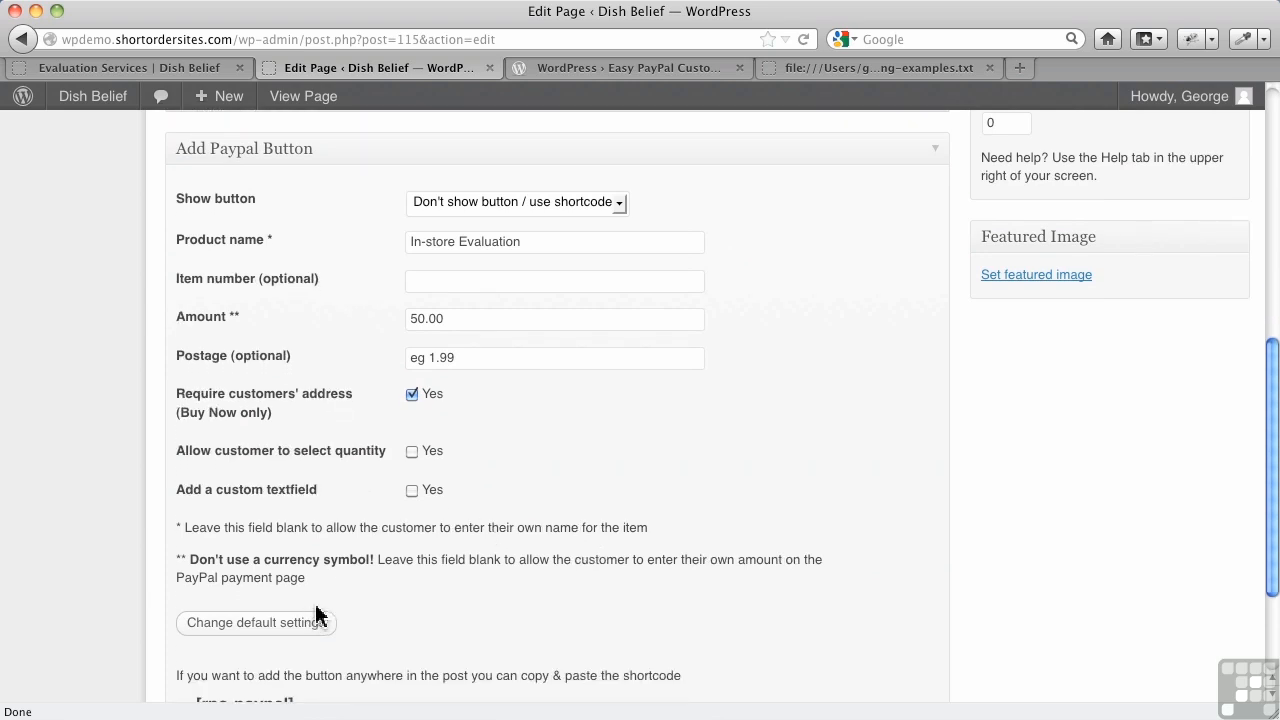
pyautogui.scroll(-2, 380, 597)
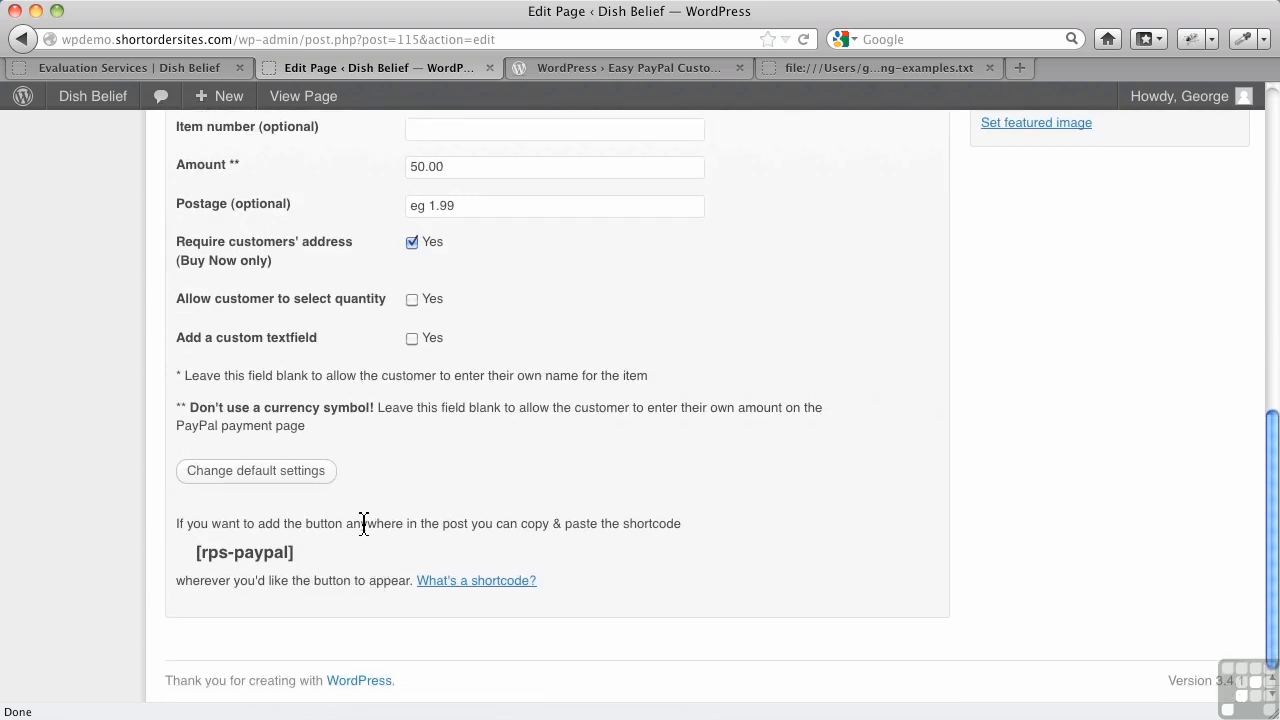
pyautogui.click(322, 484)
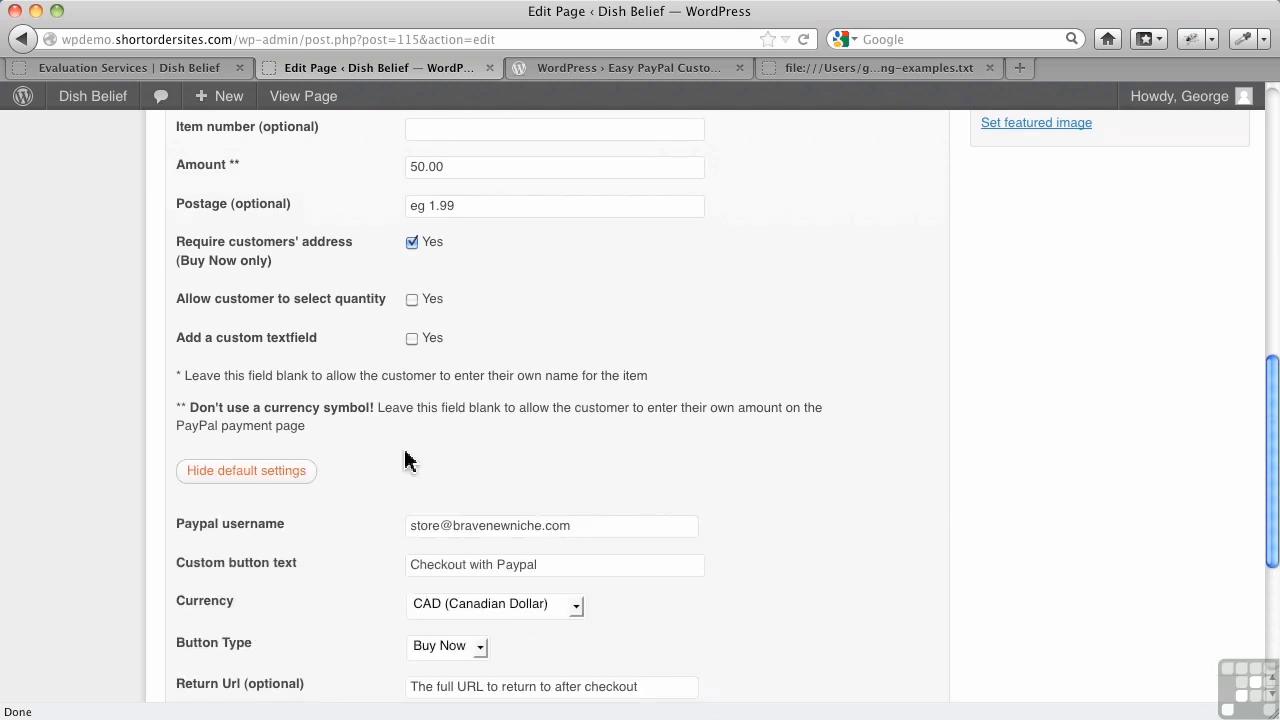
pyautogui.scroll(-3, 405, 462)
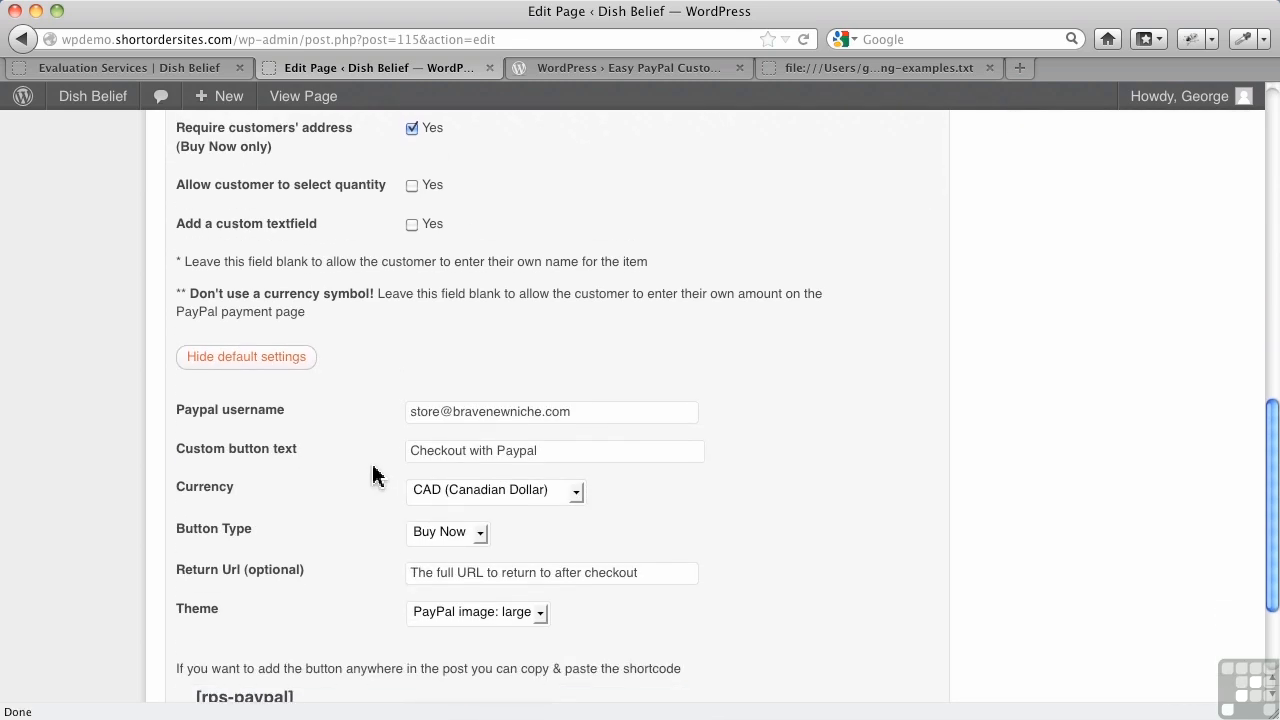
pyautogui.click(481, 535)
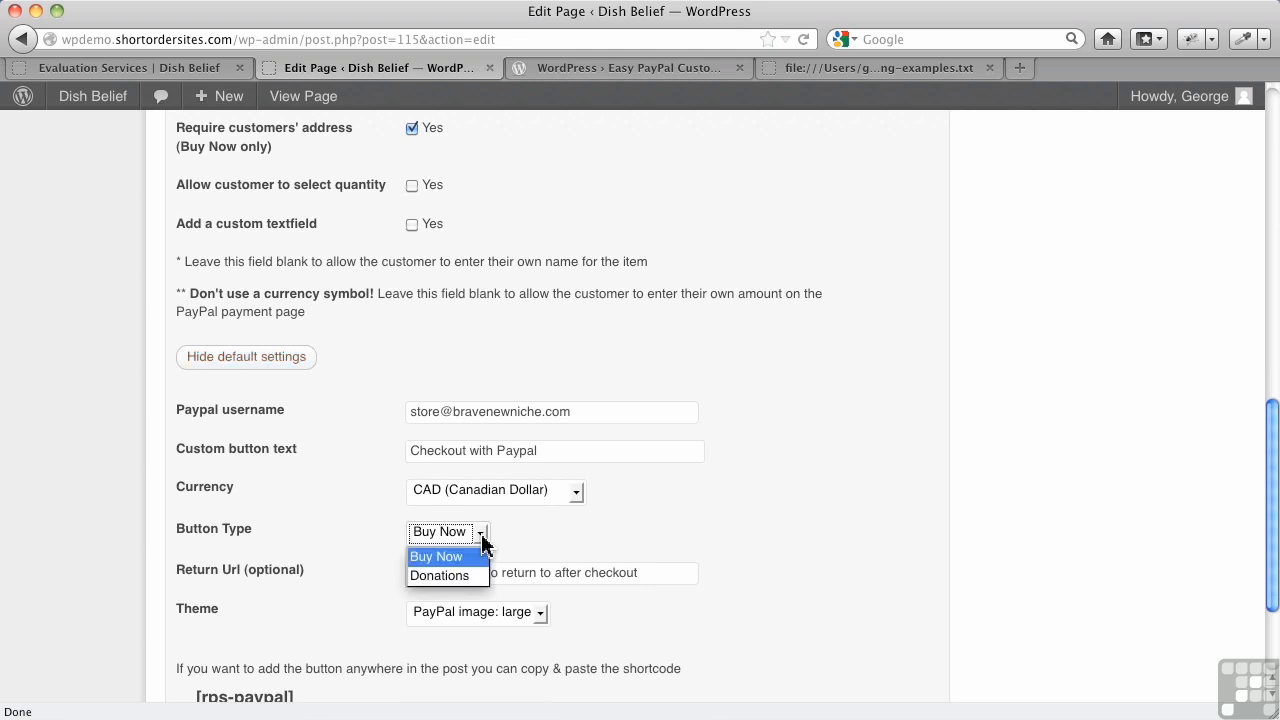
pyautogui.click(549, 540)
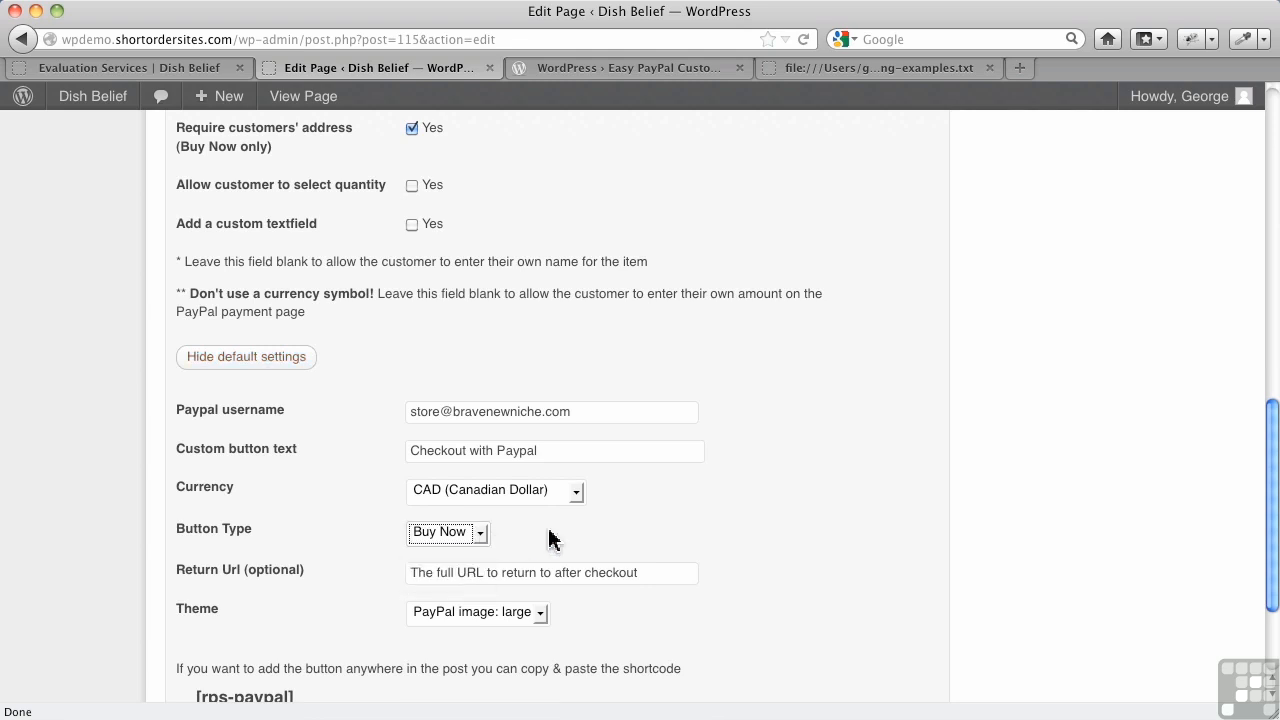
# Copy the [rps-paypal] shortcode onto a new line directly below the In-store Evaluation text and update the page.
pyautogui.scroll(-3, 550, 575)
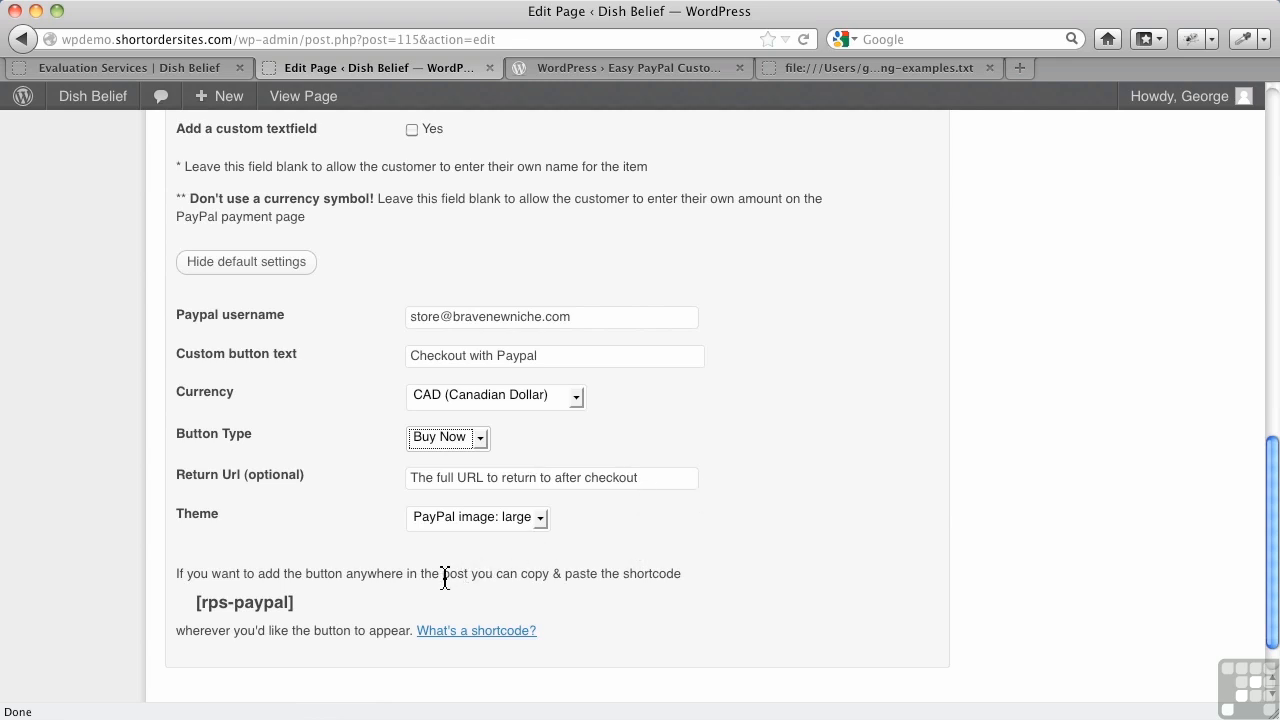
pyautogui.click(314, 608)
pyautogui.moveTo(306, 608); pyautogui.dragTo(196, 604)
pyautogui.press('super+c')
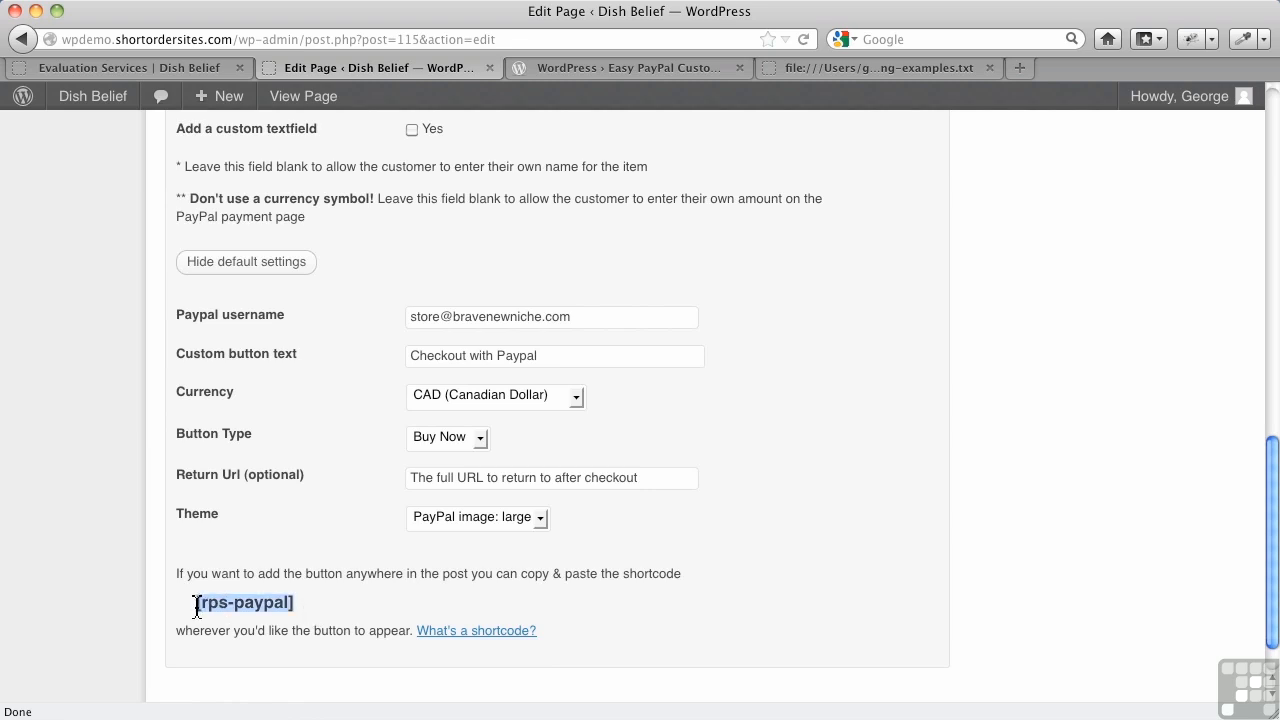
pyautogui.scroll(1, 460, 332)
pyautogui.scroll(10, 460, 332)
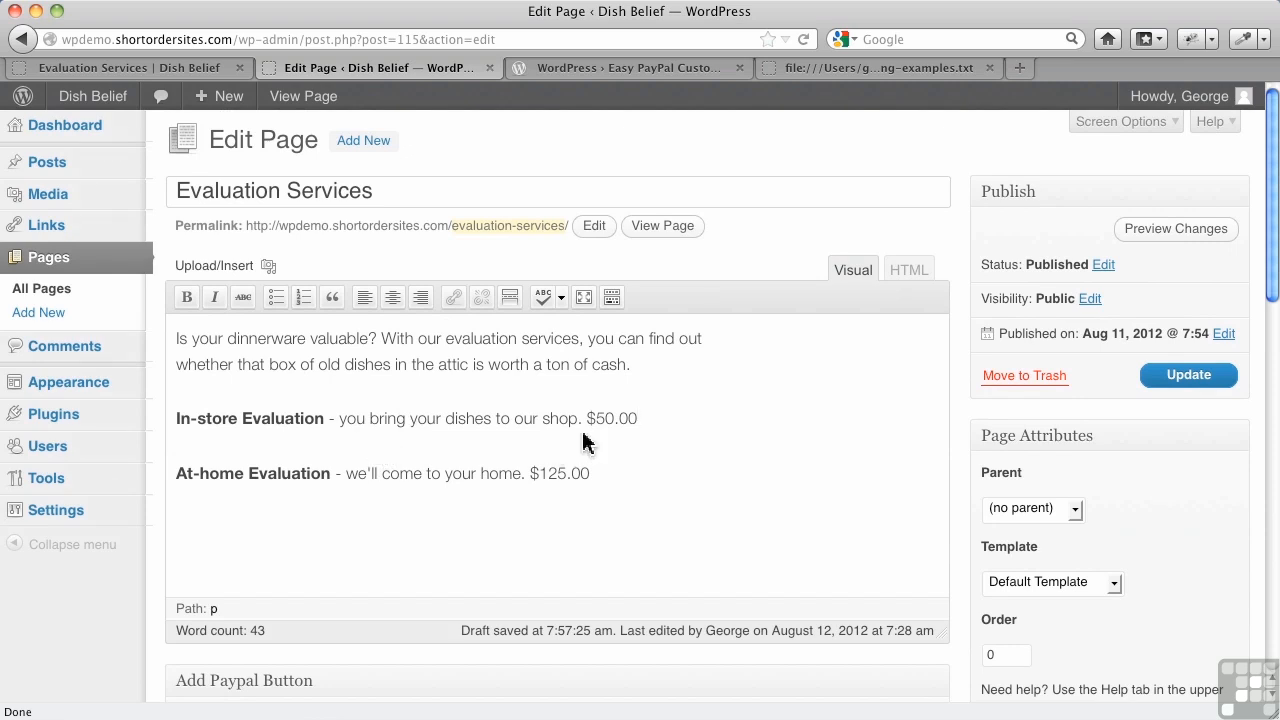
pyautogui.hotkey('shift', 'Return')
pyautogui.press('super+v')
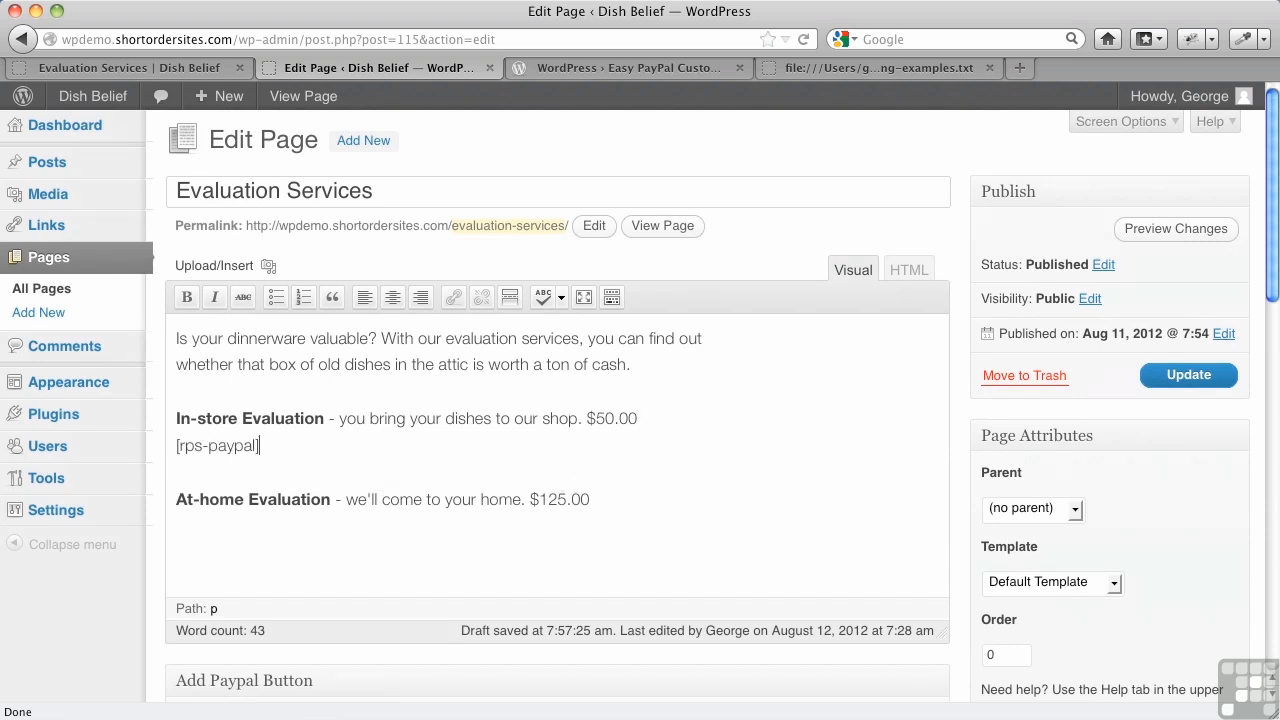
pyautogui.click(1190, 378)
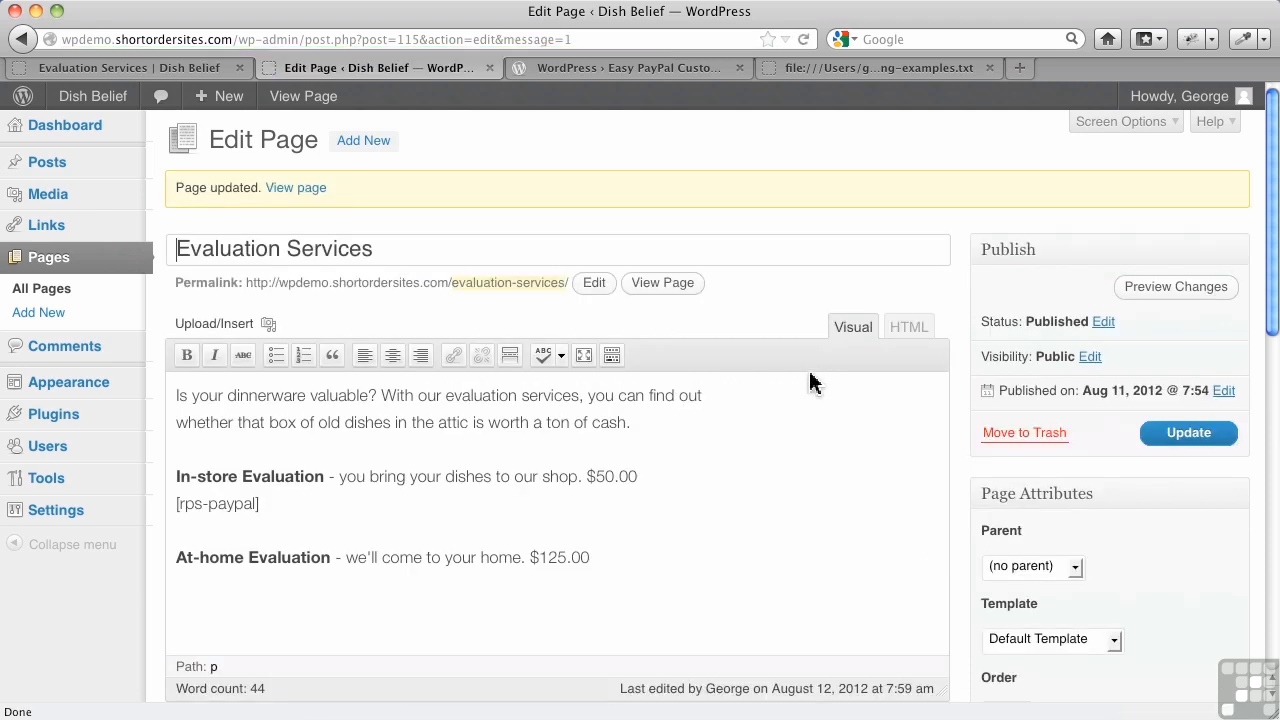
# Reload the live Evaluation Services page and check the area below the In-store Evaluation text for the PayPal button.
pyautogui.click(183, 76)
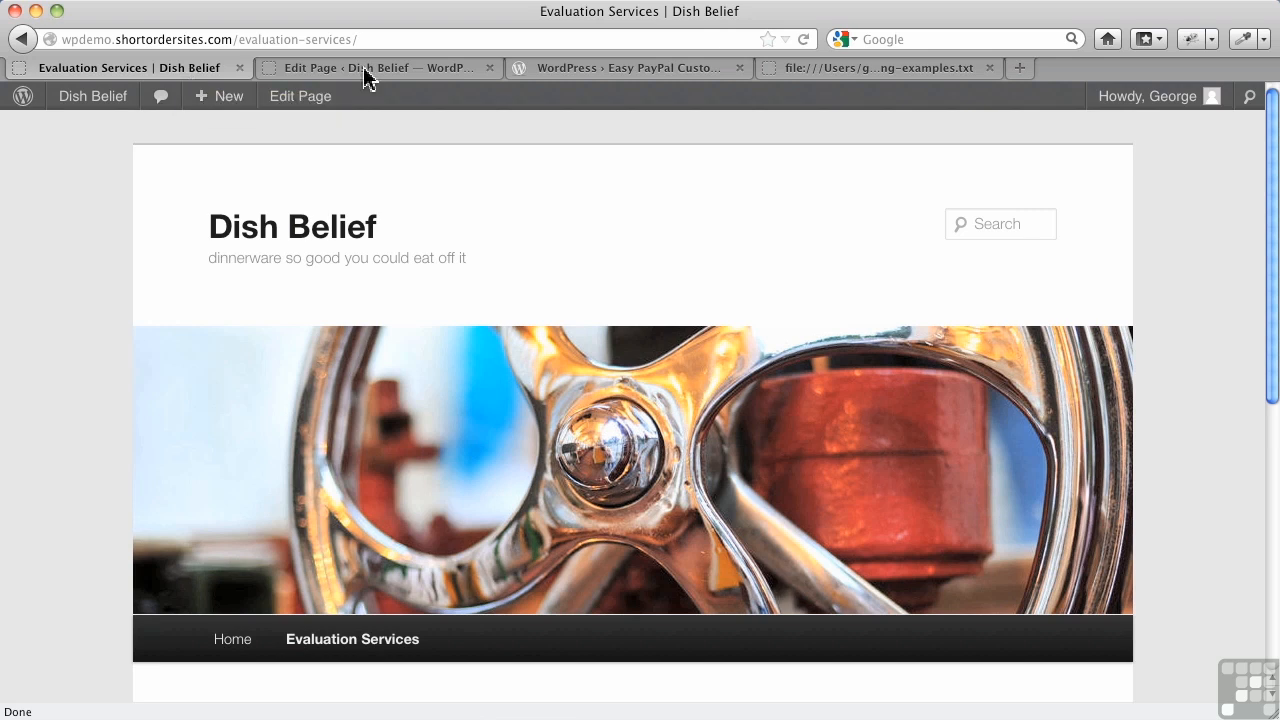
pyautogui.click(805, 39)
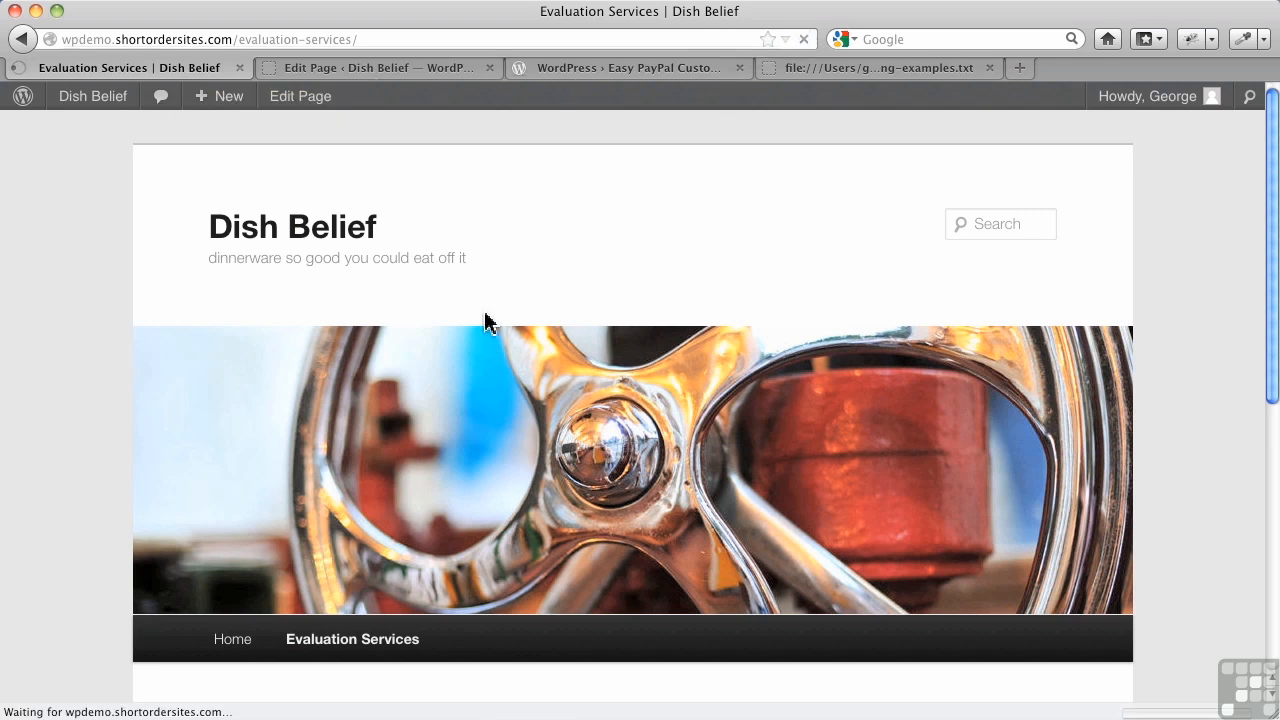
pyautogui.scroll(-5, 445, 467)
pyautogui.scroll(-5, 445, 467)
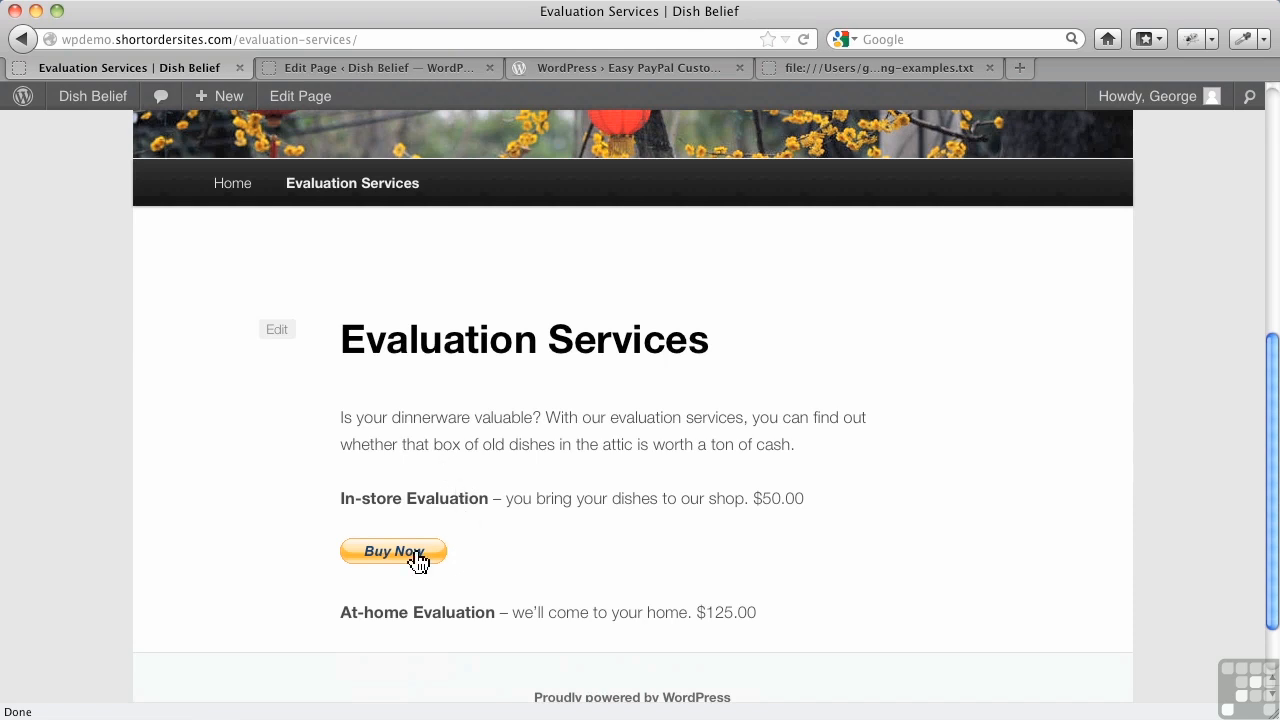
# Test the In-store Evaluation Buy Now button, review the PayPal order summary, and return to the Evaluation Services page.
pyautogui.click(418, 560)
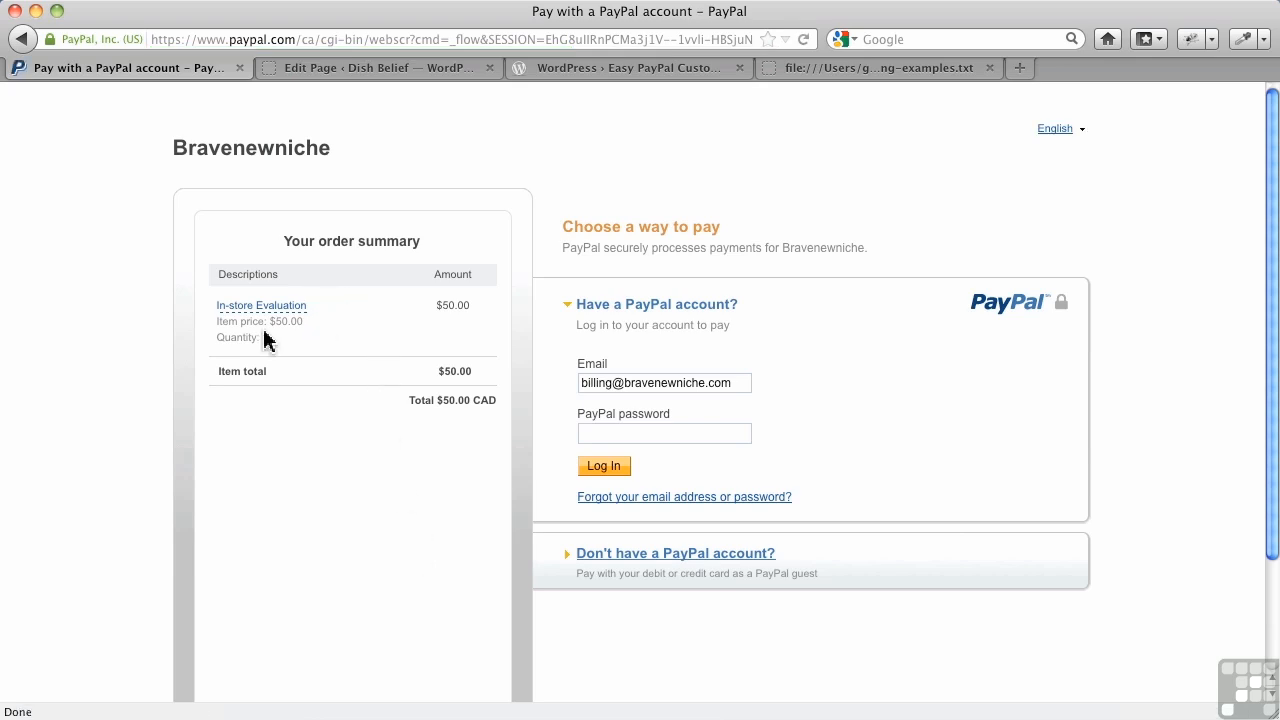
pyautogui.moveTo(272, 316)
pyautogui.click(21, 39)
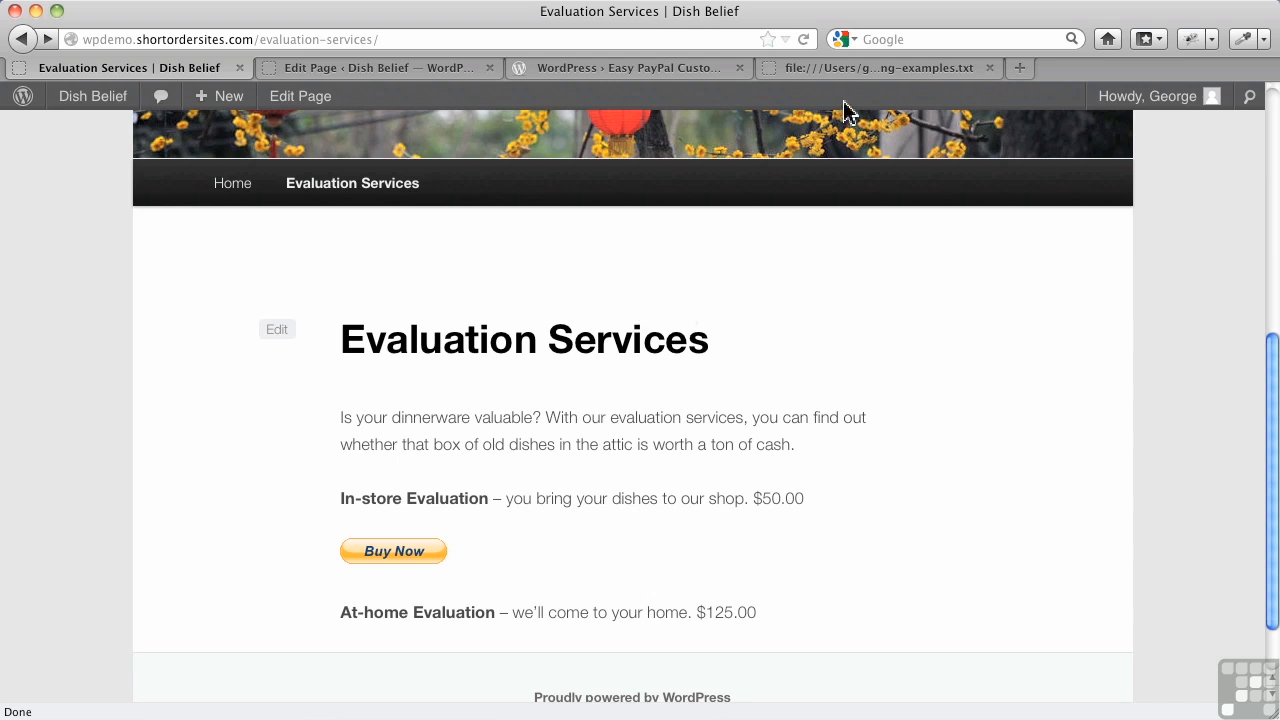
# Compare the plain and encoded business e-mail inputs in the examples text file, and return to the Easy PayPal Custom Fields plugin page.
pyautogui.click(855, 67)
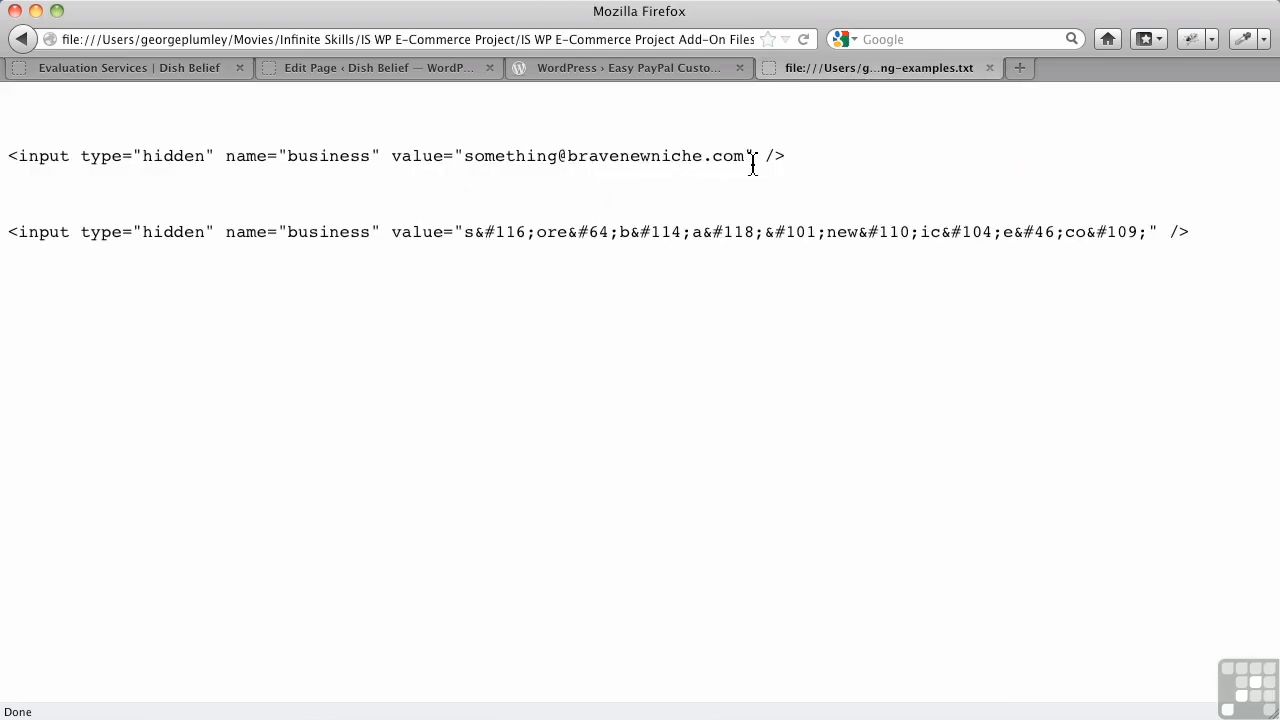
pyautogui.moveTo(792, 160); pyautogui.dragTo(6, 171)
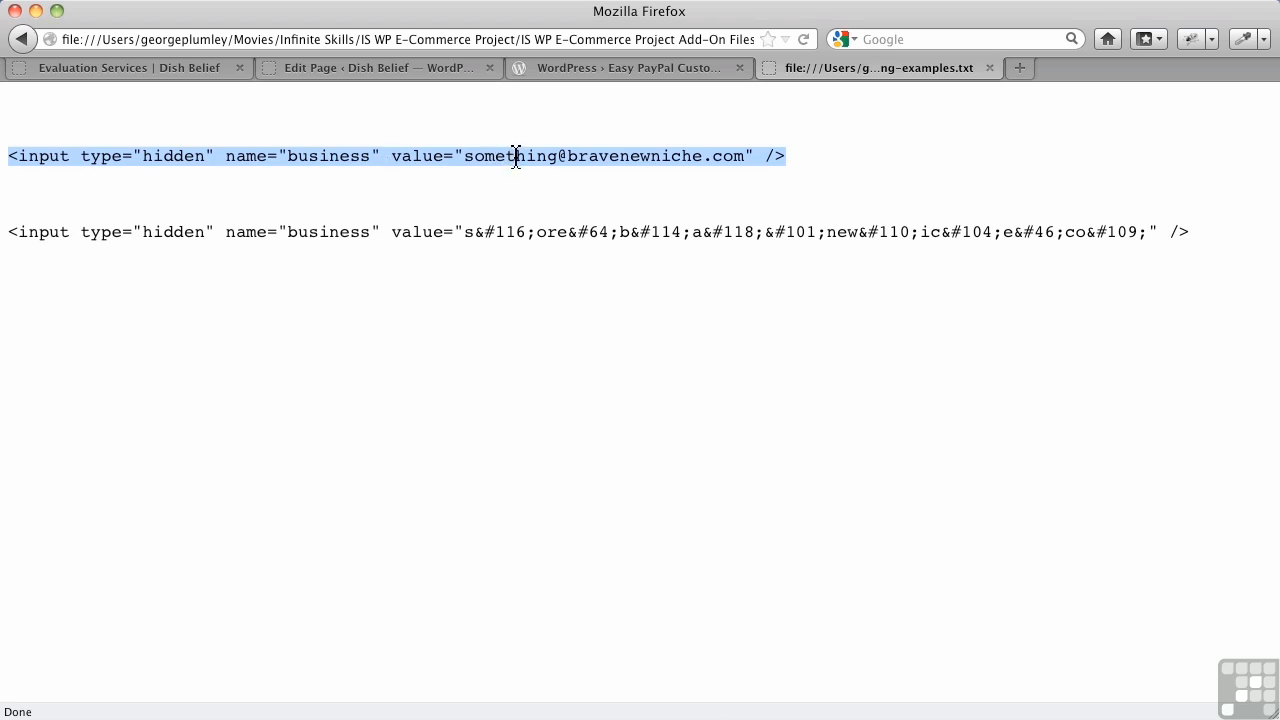
pyautogui.click(482, 242)
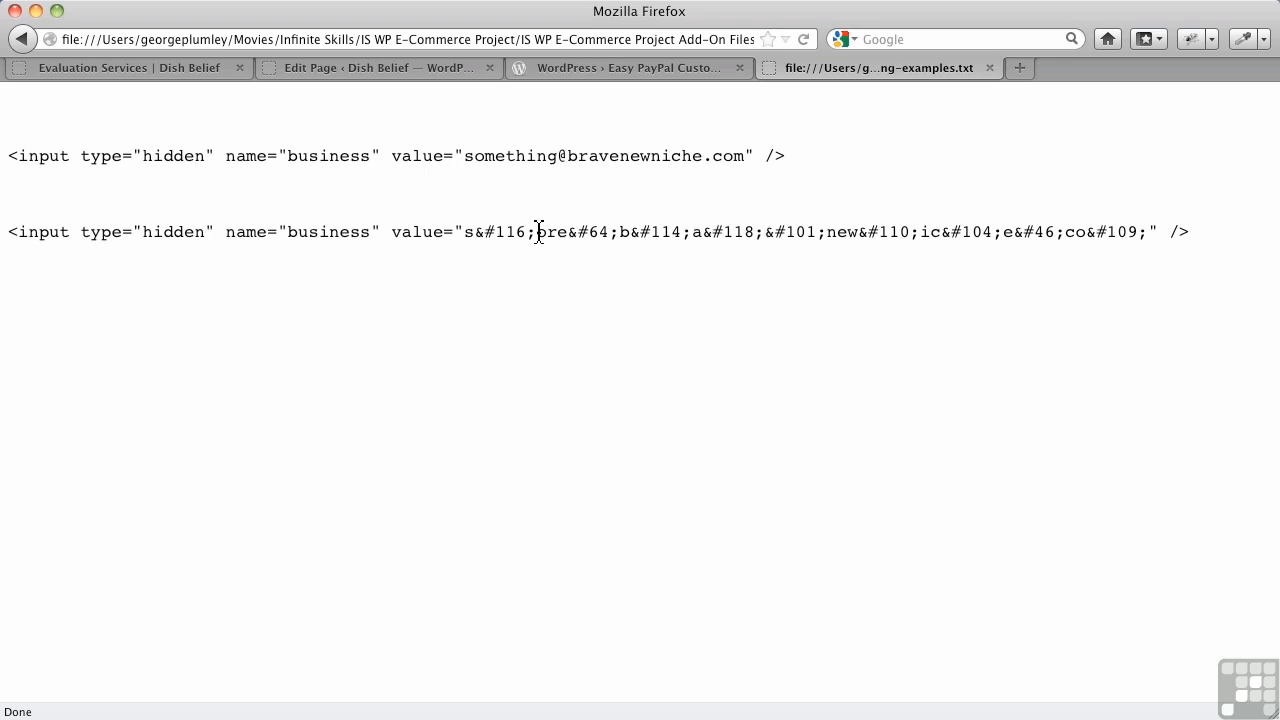
pyautogui.click(610, 68)
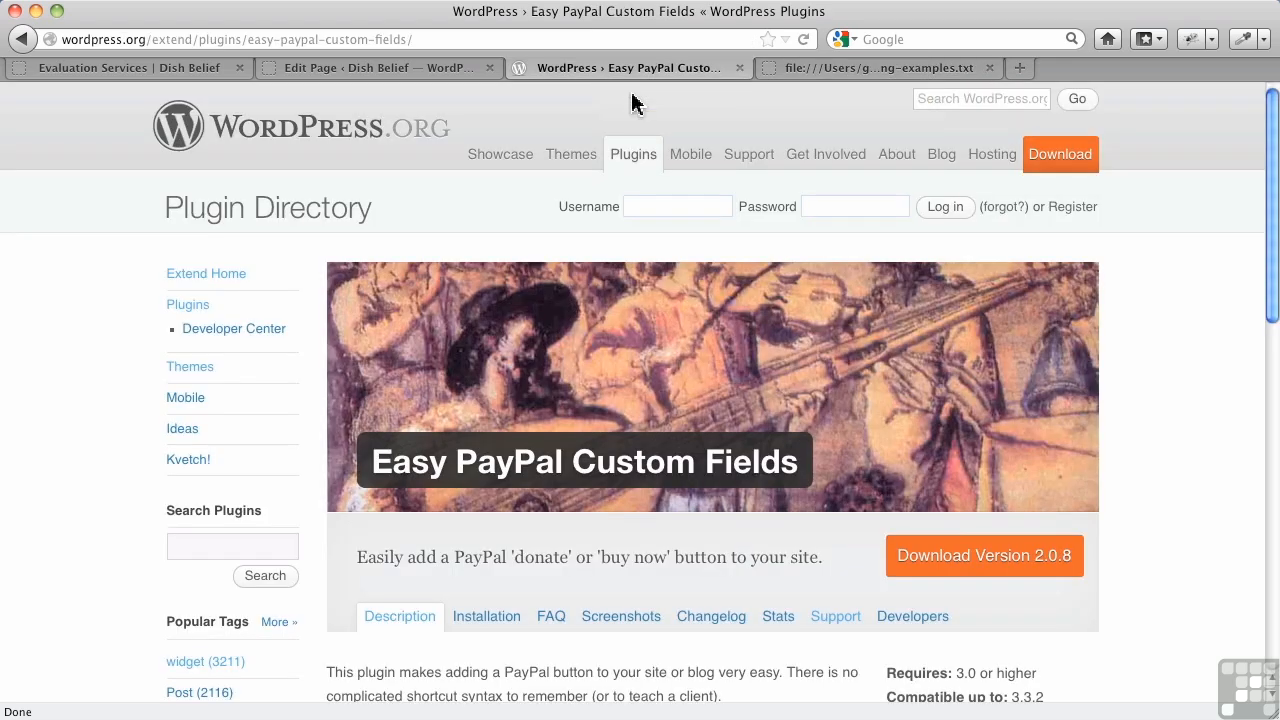